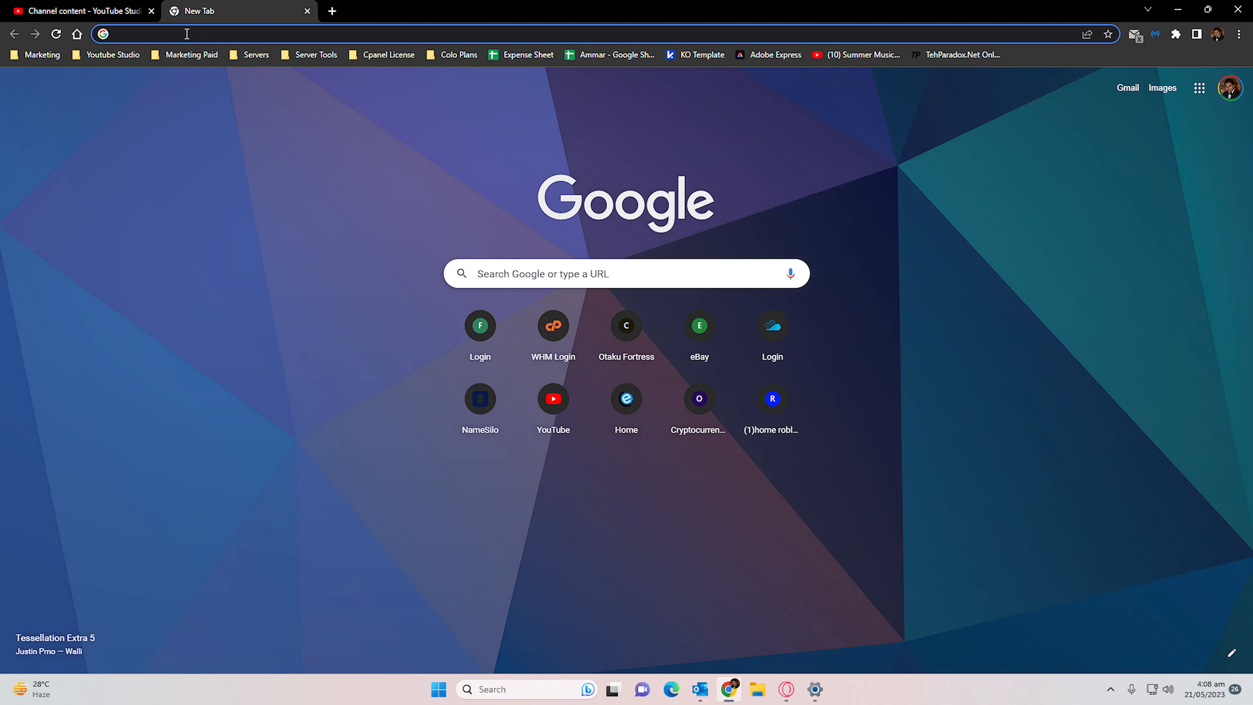
- Generate tags in Rapidtags for the video title "How To Upload Video on Youtube Channel" and copy the whole set
left_click(98, 55)
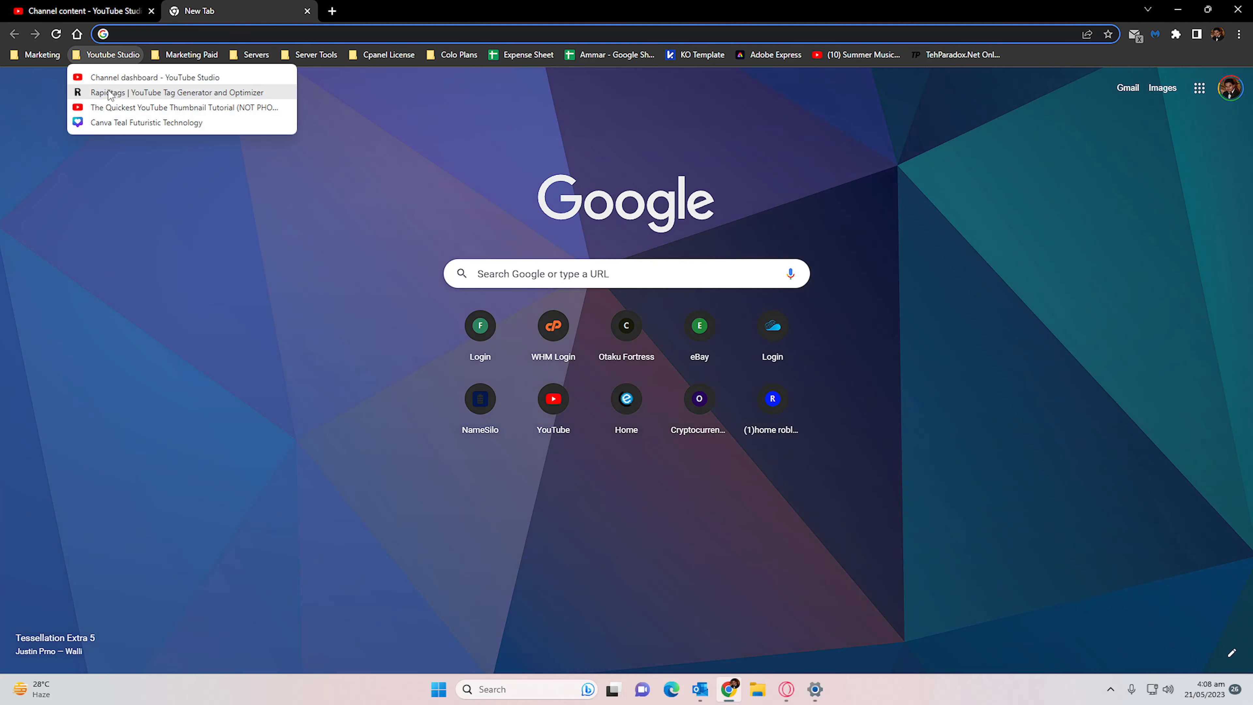
left_click(124, 93)
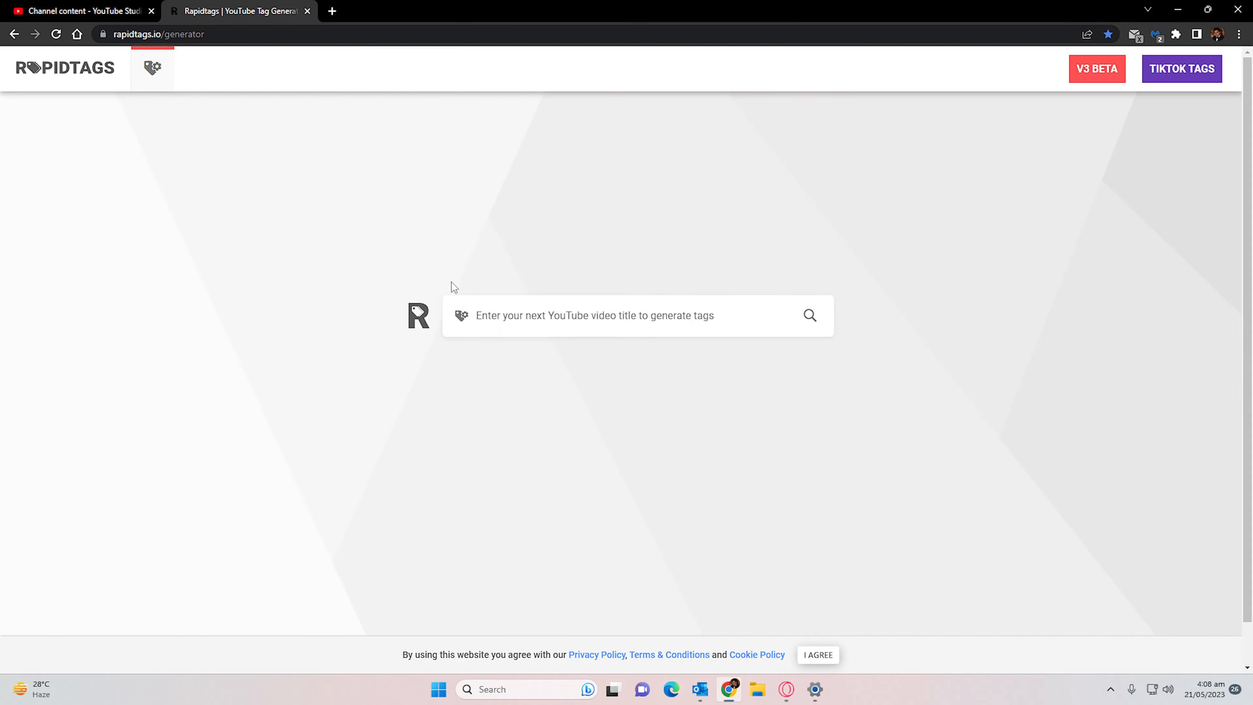
left_click(705, 314)
type("How To Upload Video on Youtube Channel")
left_click(809, 315)
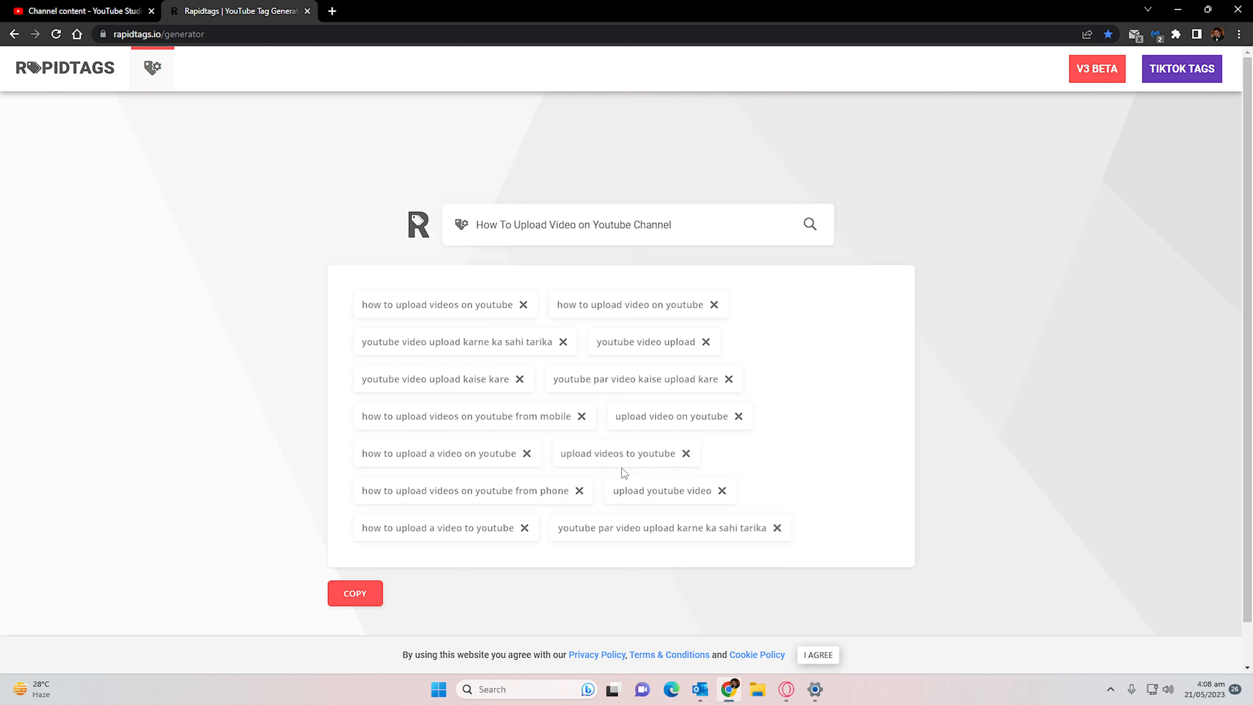
left_click(345, 595)
- Switch back to YouTube Studio, expand the additional upload details, and paste the copied tags as the video's tags
left_click(84, 11)
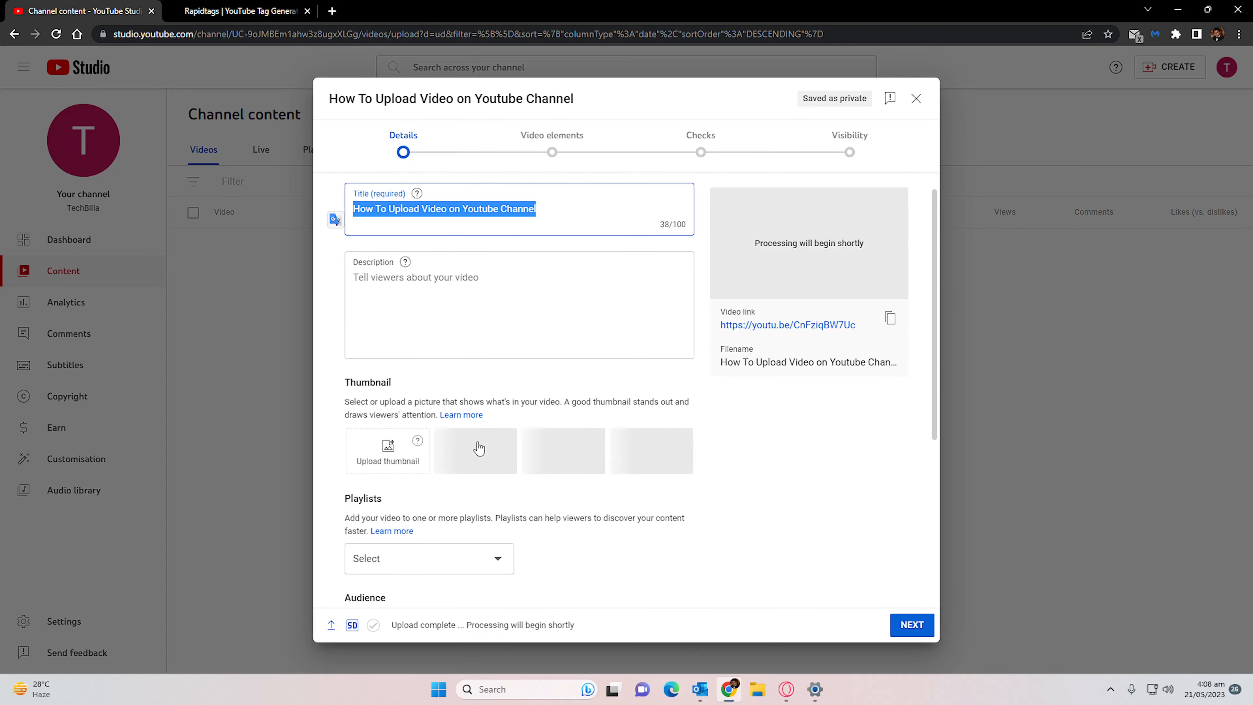
scroll(478, 447, "down", 5)
scroll(478, 448, "up", 7)
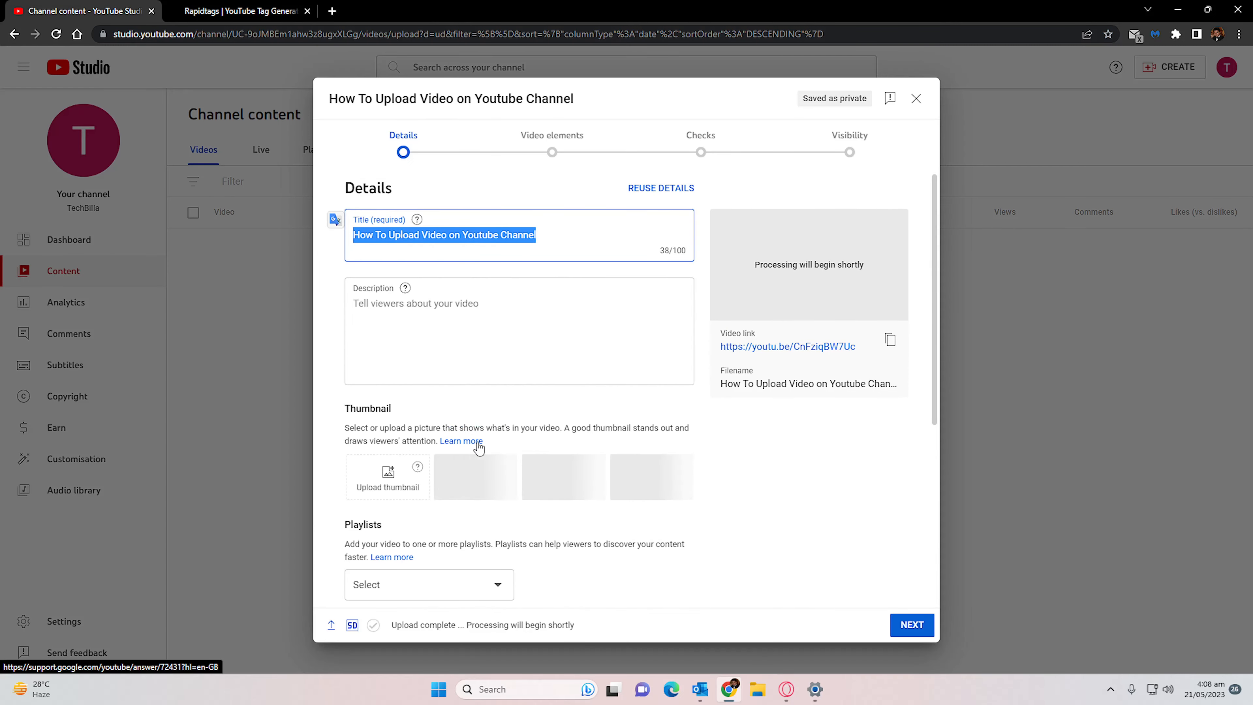
scroll(479, 447, "down", 5)
left_click(389, 546)
scroll(400, 447, "down", 10)
scroll(407, 452, "down", 9)
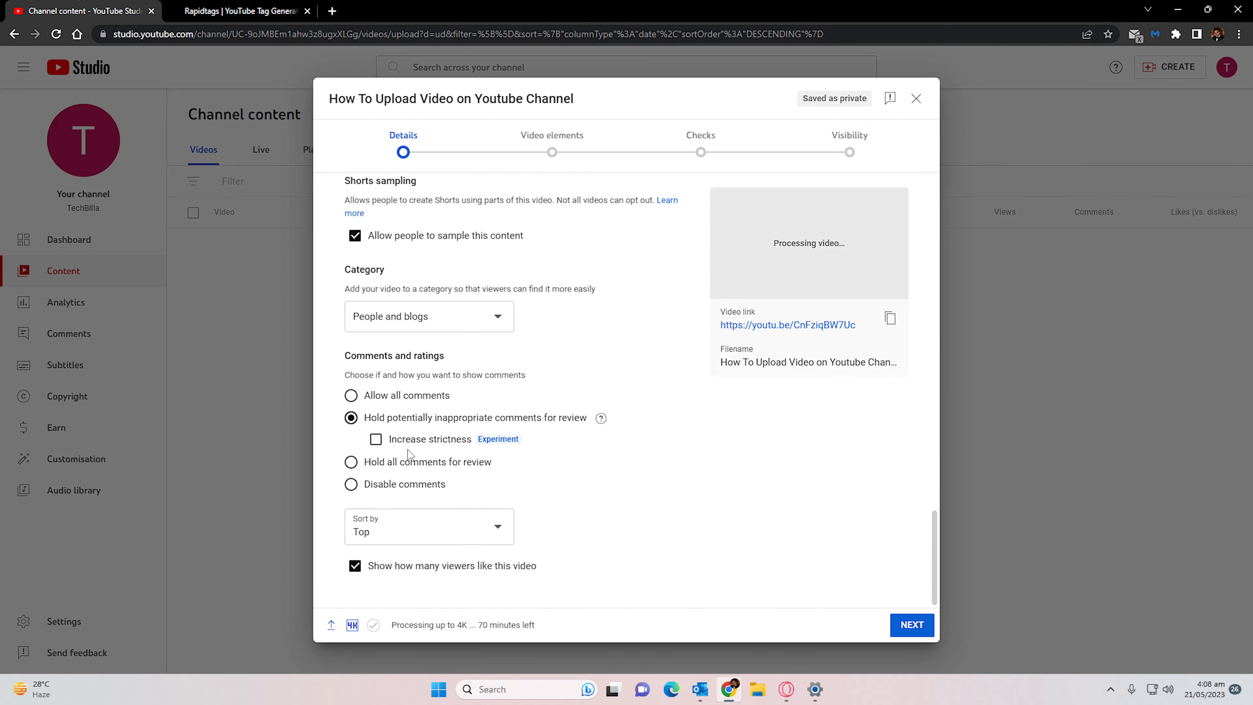
scroll(408, 451, "up", 8)
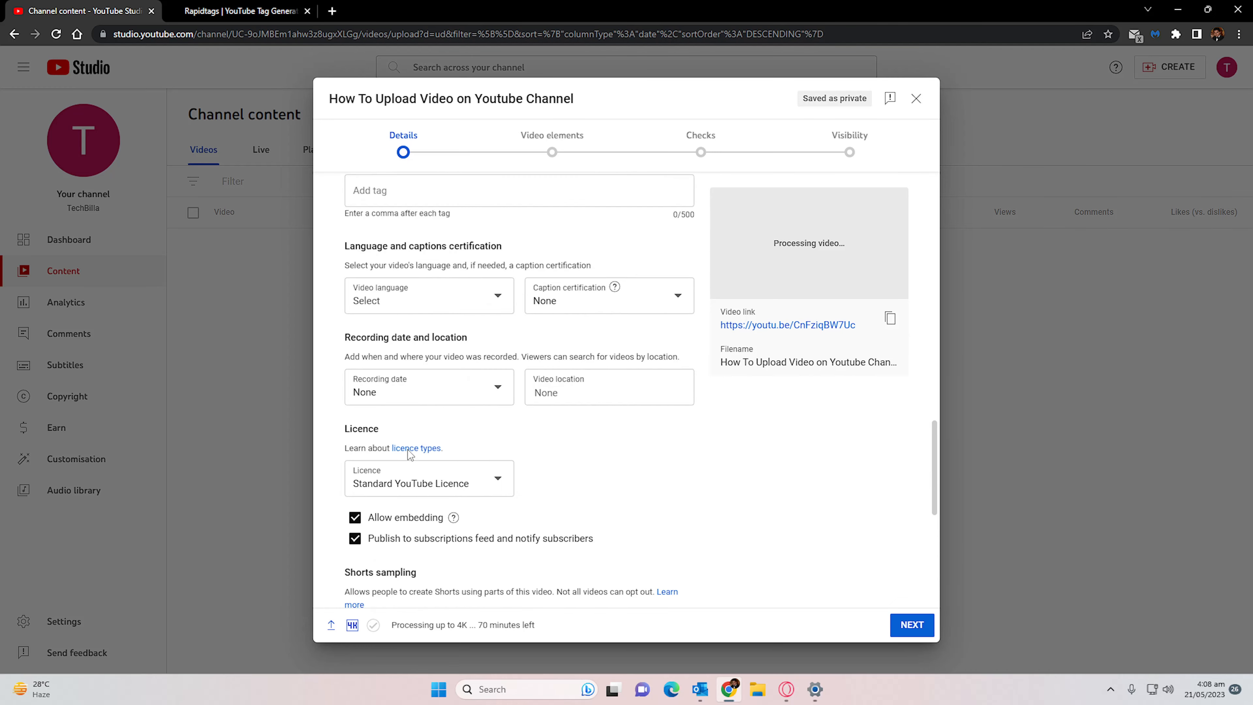
left_click(445, 320)
key("ctrl+v")
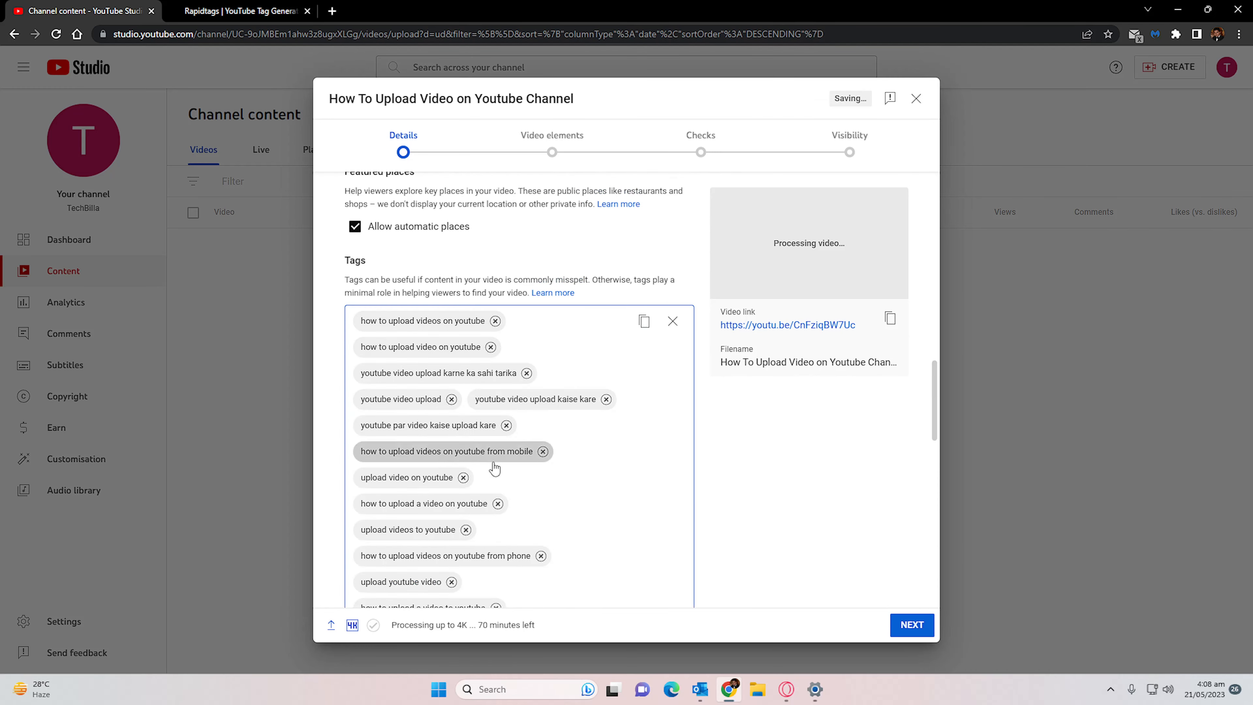
- Enter the video description "How to upload your video on a youtube channel stepwise guide."
scroll(494, 469, "down", 5)
scroll(497, 472, "up", 15)
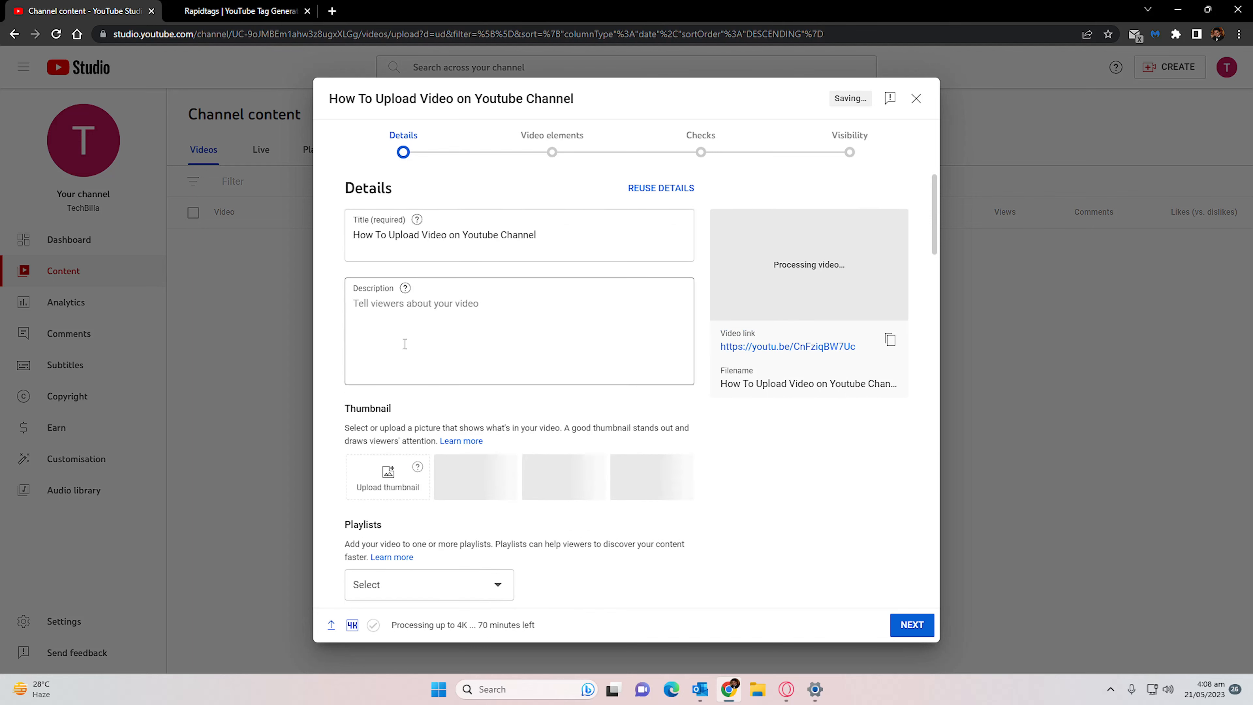
left_click(391, 328)
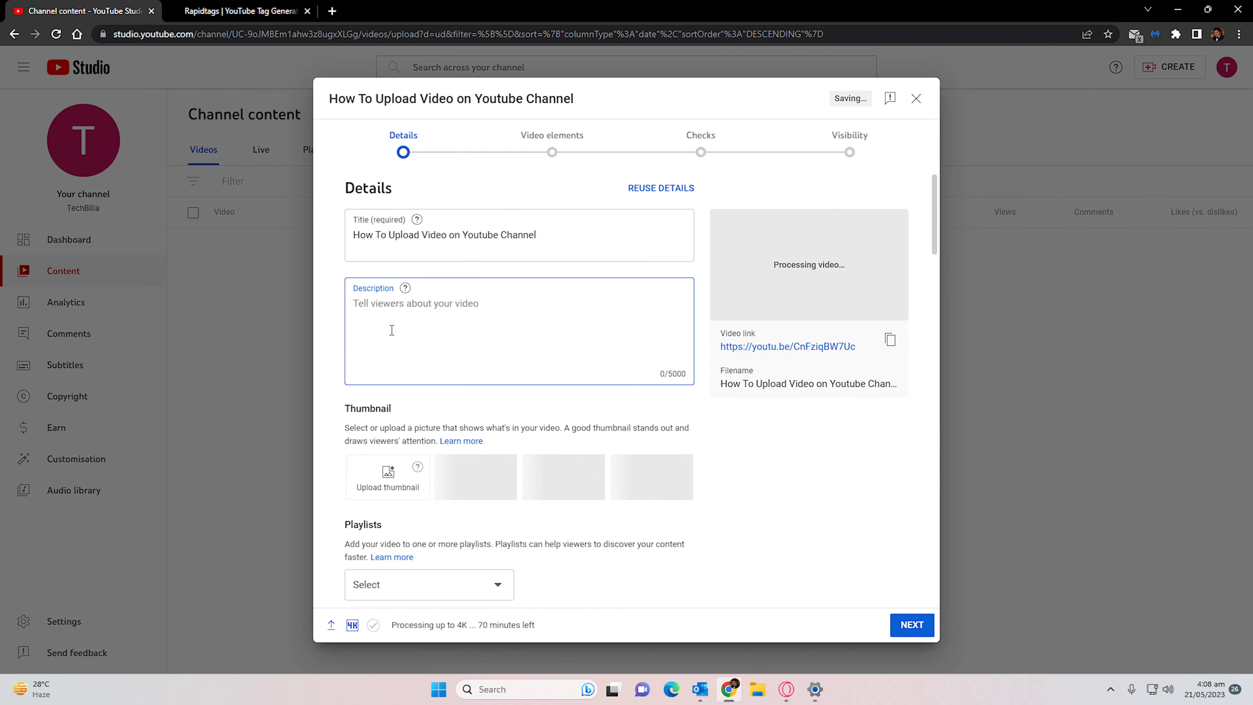
type("How")
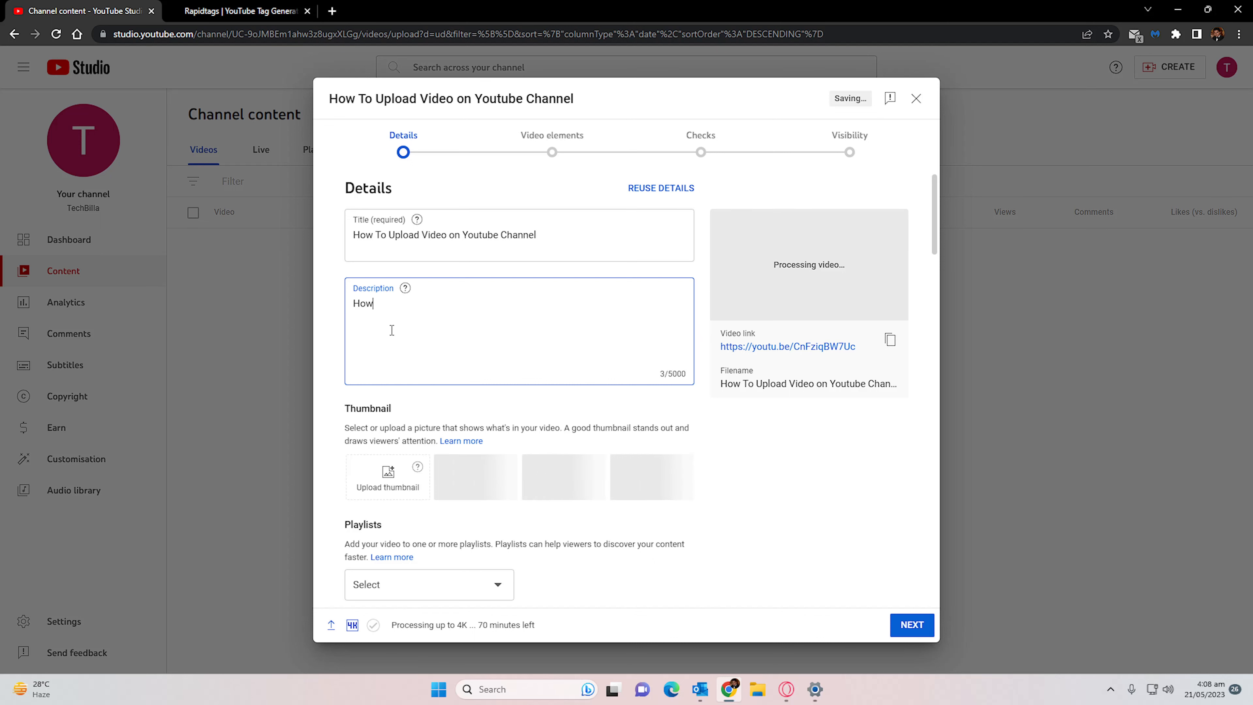
type(" to upload your video on a youtube chanlle")
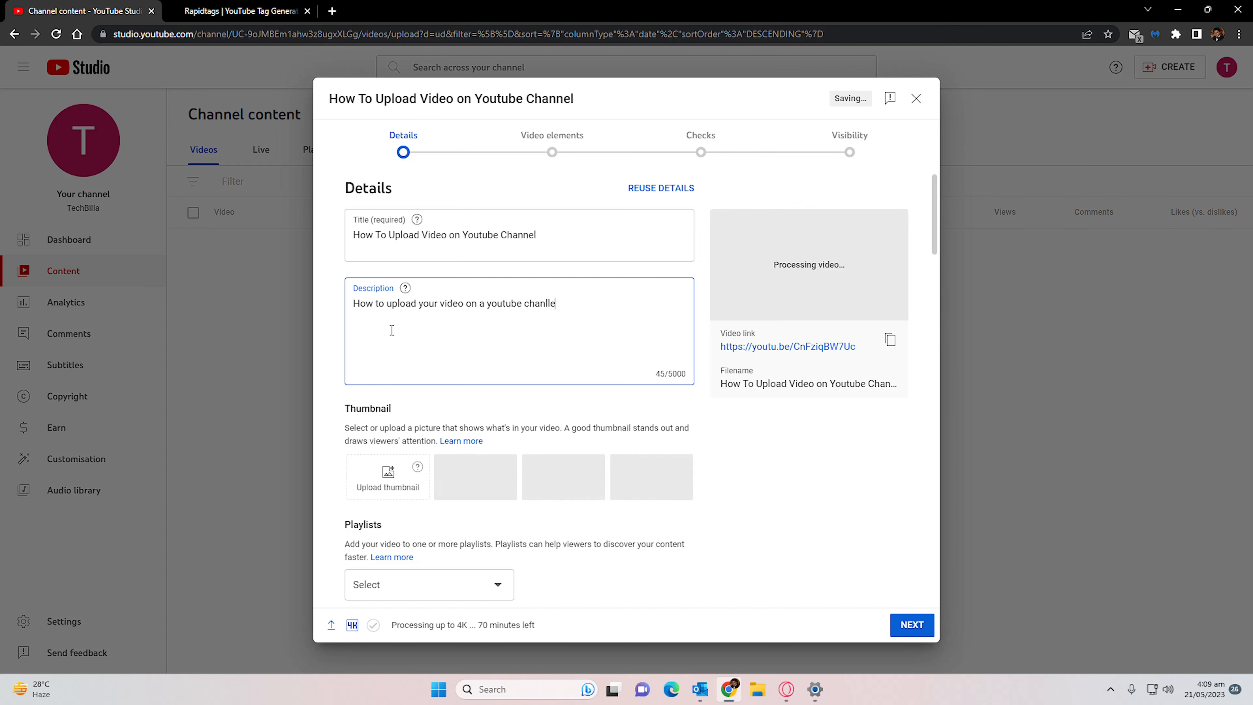
key("BackSpace")
key("BackSpace")
key("BackSpace")
type("nel ste")
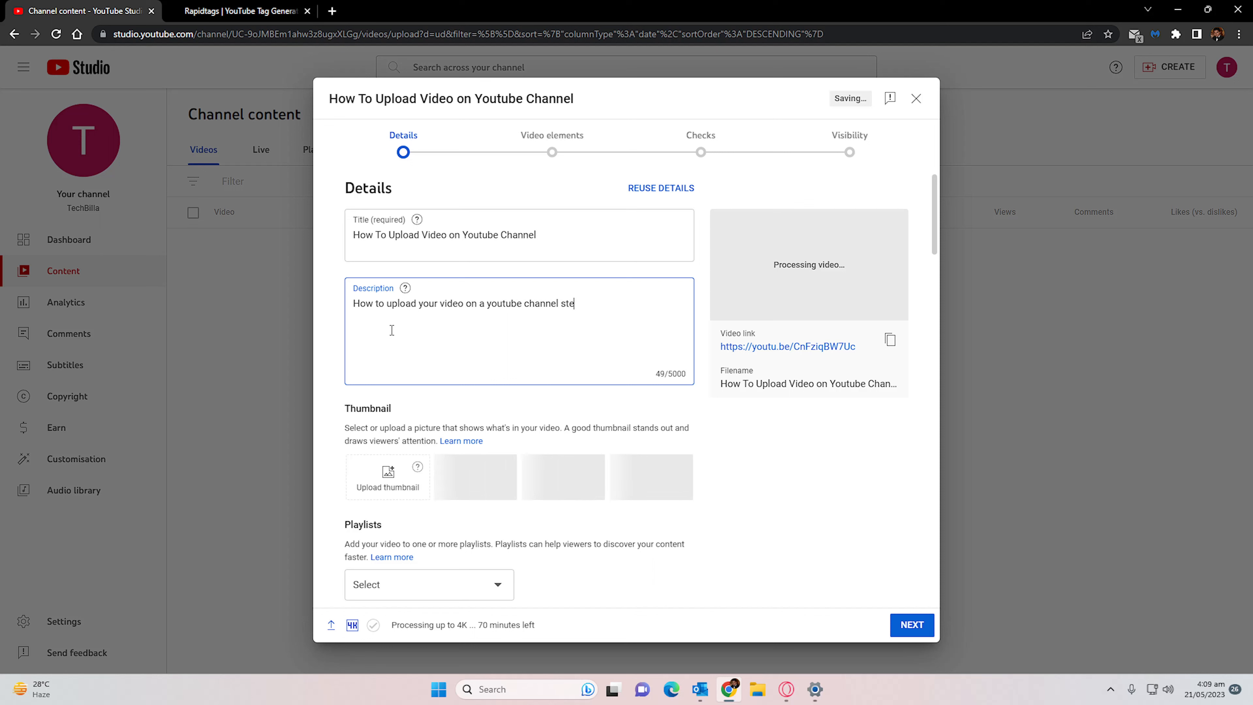
type("pwise gui")
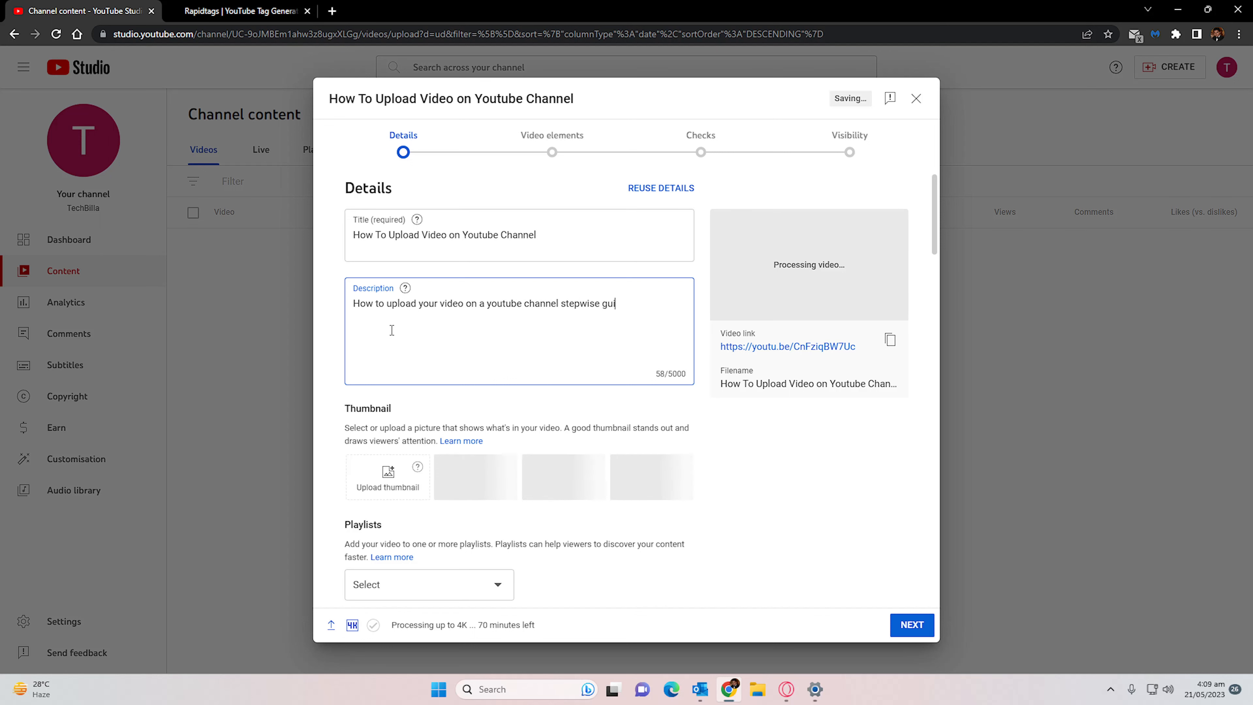
type("de.")
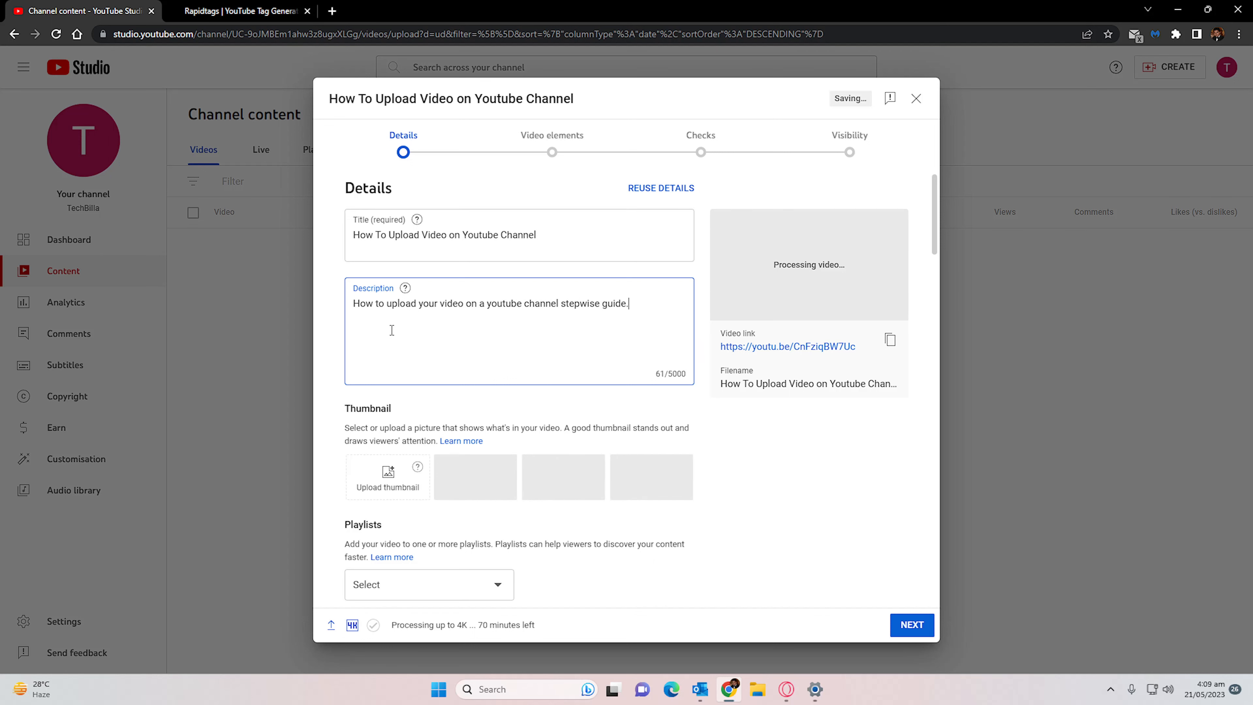
- Try to upload a custom thumbnail for the video, and dismiss the phone verification request
scroll(391, 330, "down", 1)
scroll(392, 330, "down", 2)
left_click(392, 346)
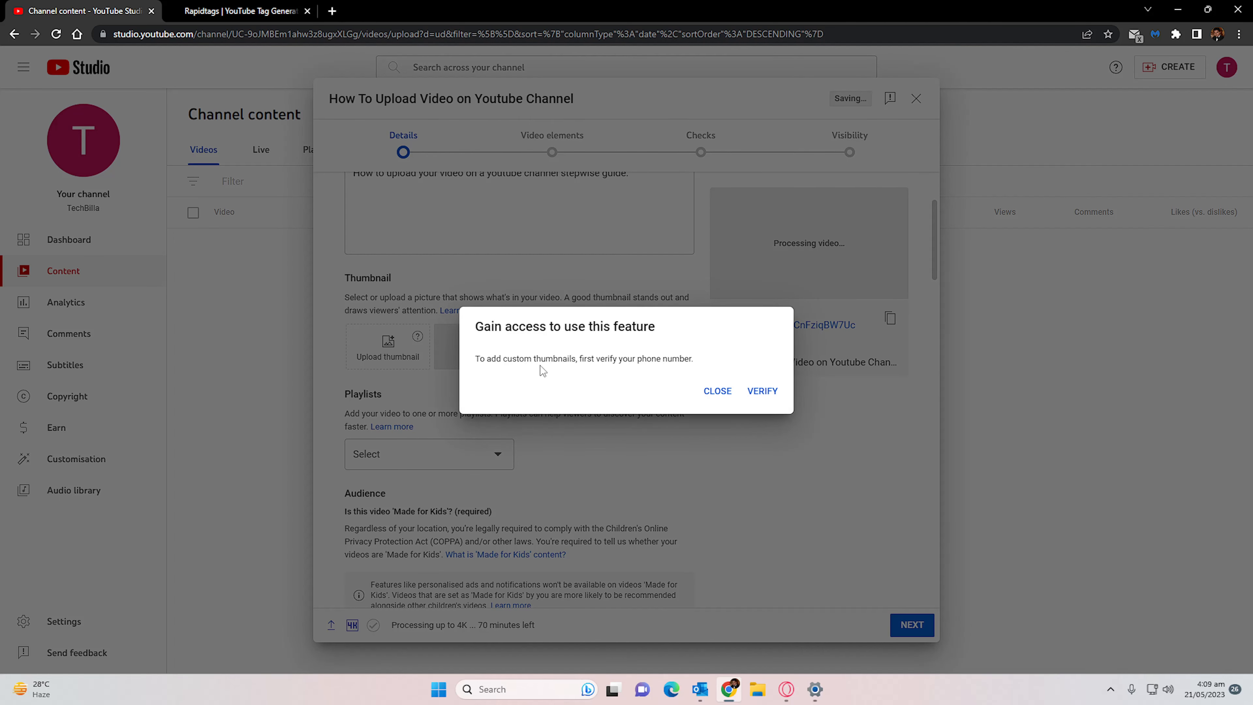
left_click(718, 391)
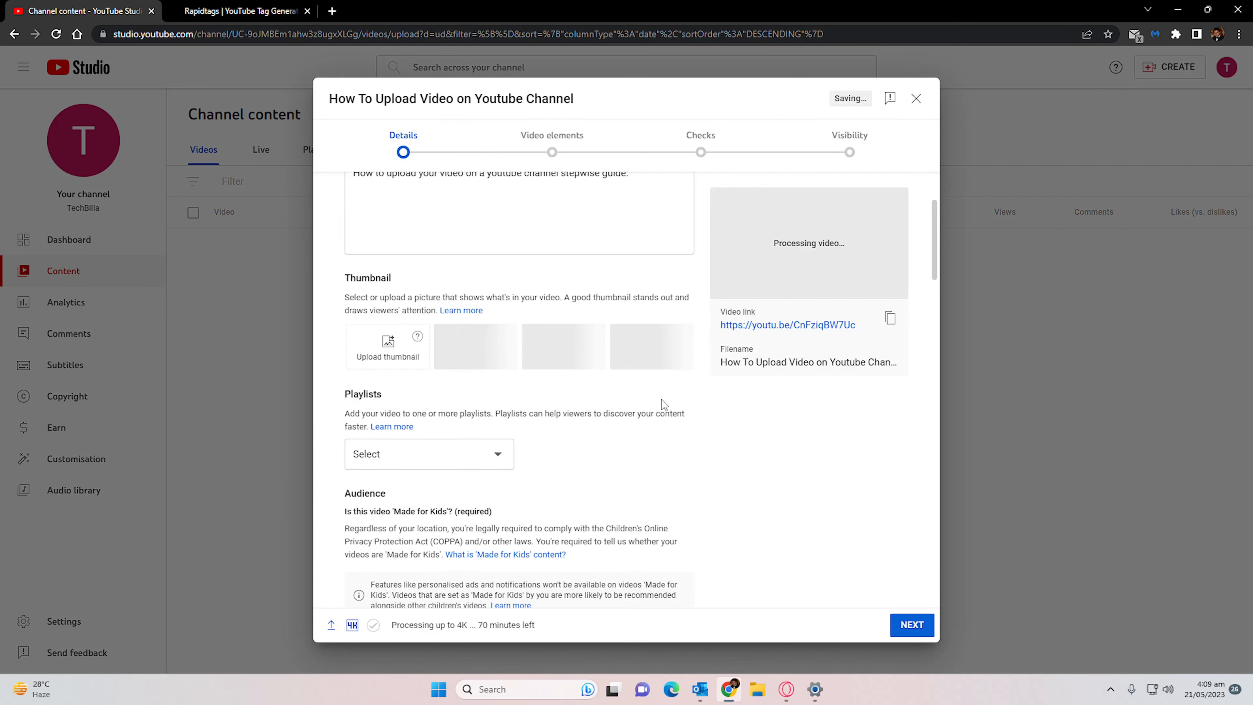
- Mark the video as not 'Made for Kids' and expand its advanced age restriction options
scroll(662, 399, "down", 4)
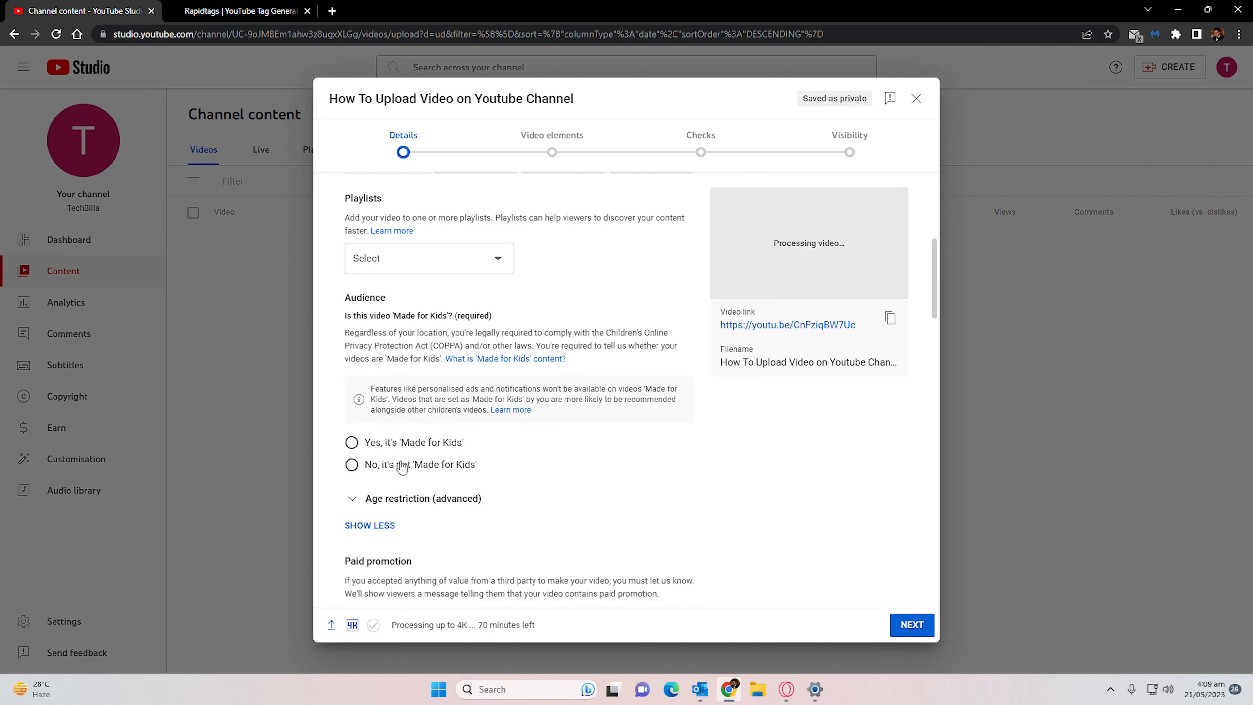
left_click(402, 465)
left_click(445, 498)
scroll(439, 444, "down", 4)
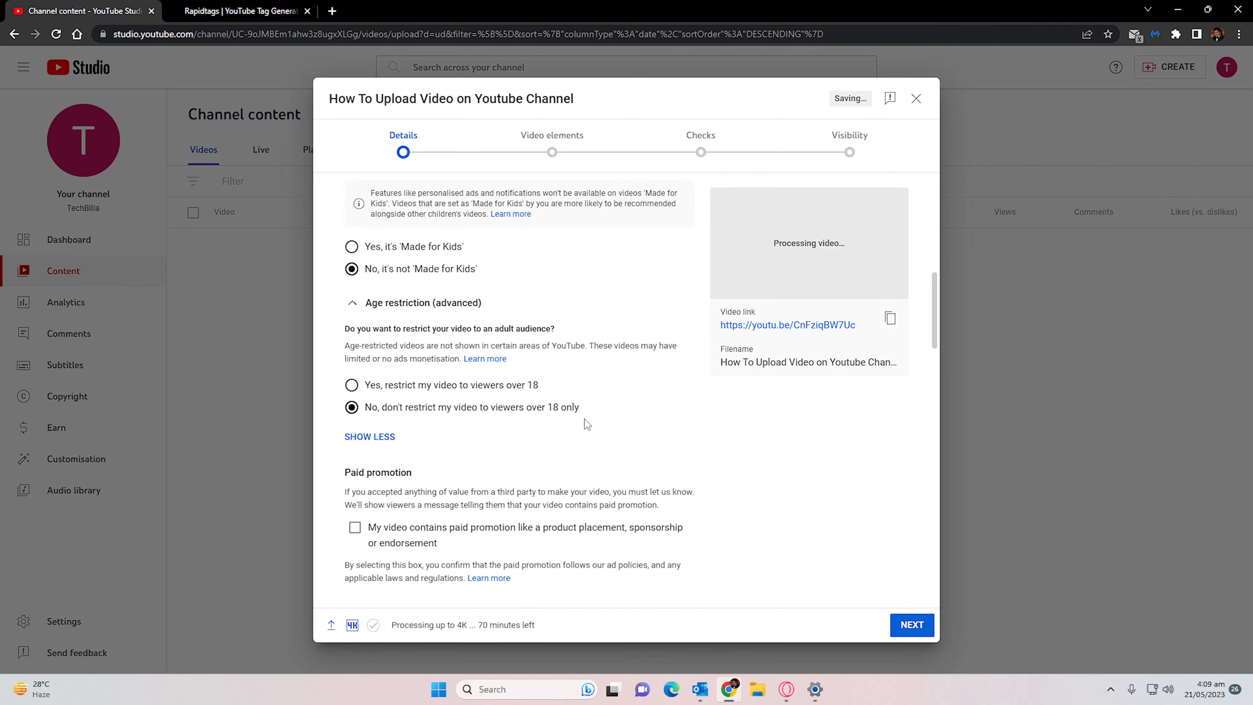
- Set the video's category to Science and technology
scroll(503, 414, "down", 3)
scroll(395, 370, "down", 2)
scroll(493, 355, "down", 1)
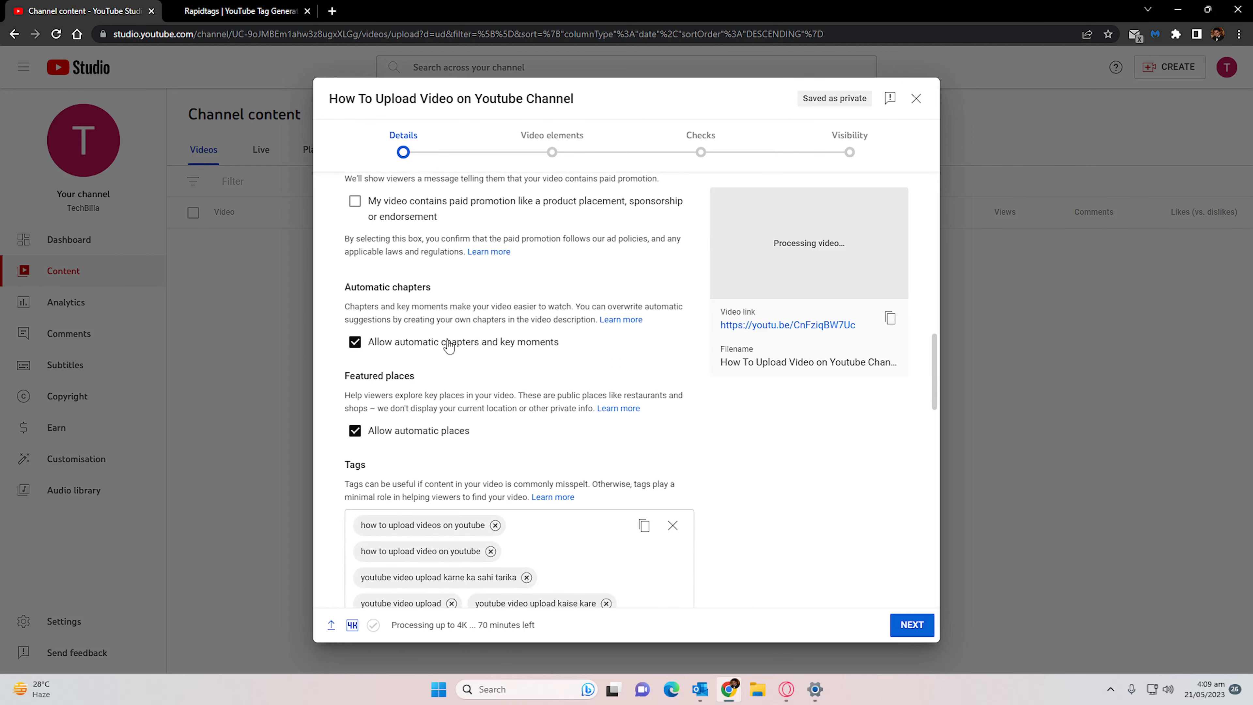
scroll(448, 346, "down", 3)
scroll(444, 346, "down", 9)
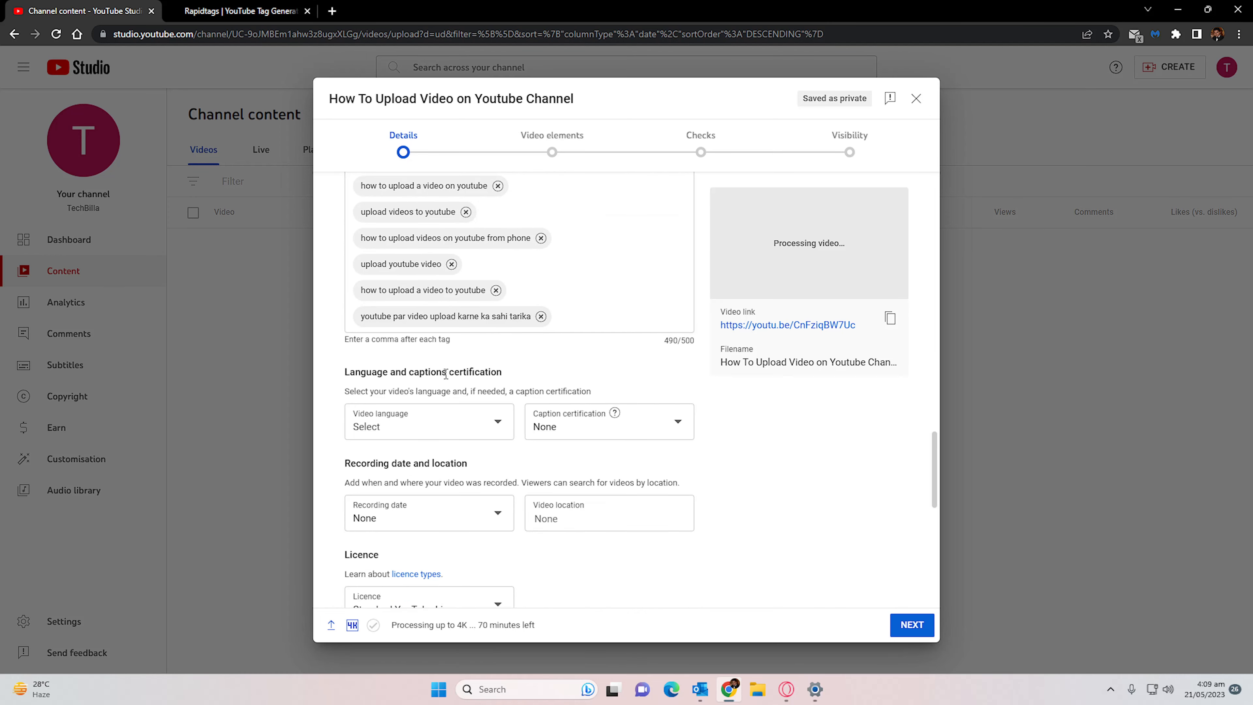
scroll(445, 374, "down", 3)
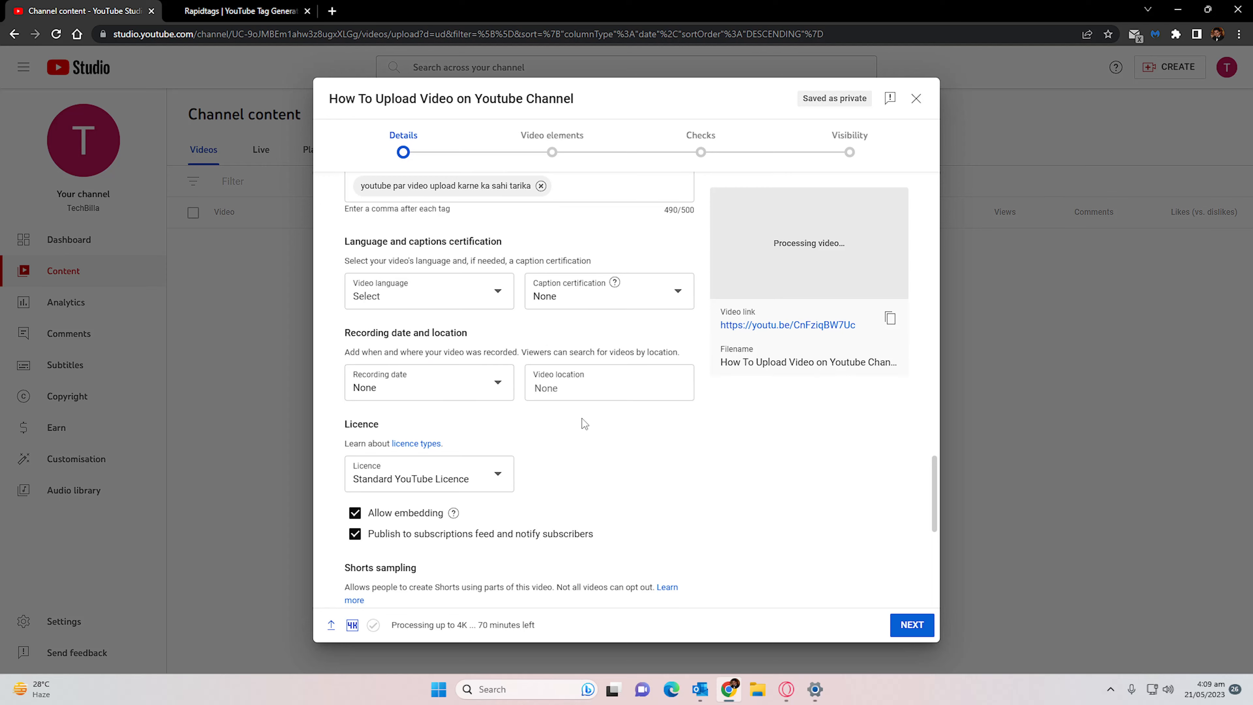
scroll(582, 419, "down", 5)
scroll(585, 423, "down", 4)
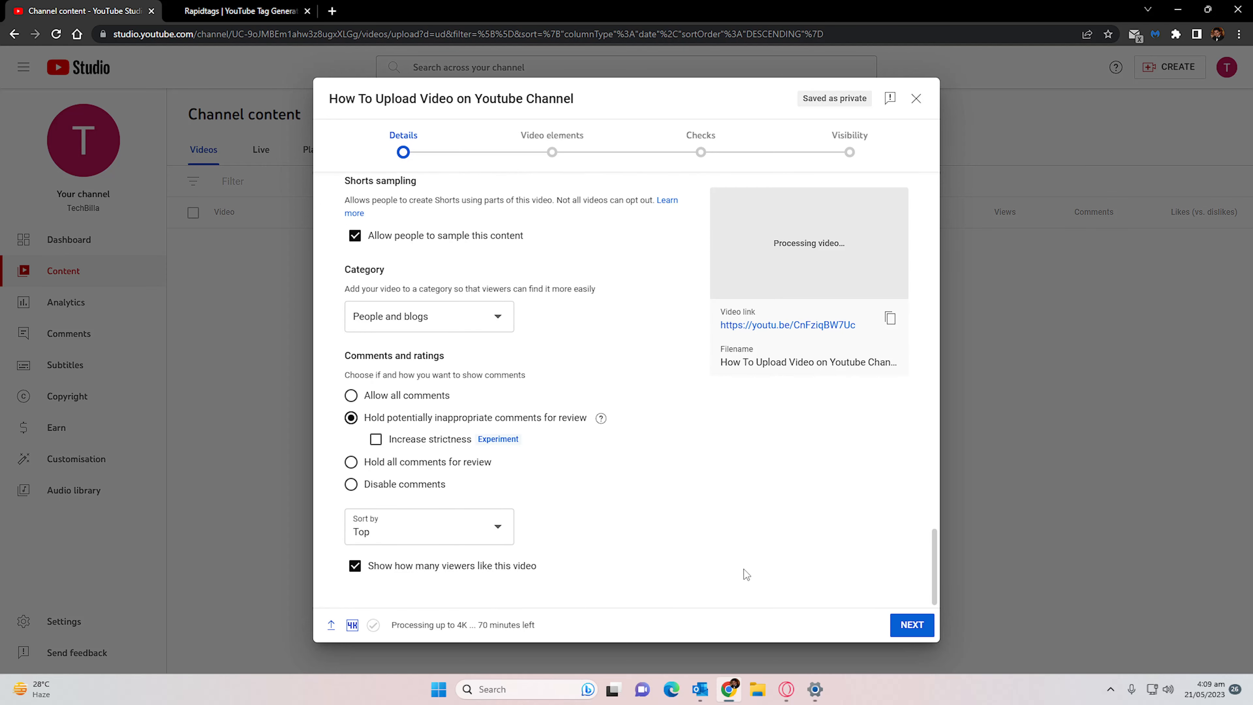
left_click(473, 318)
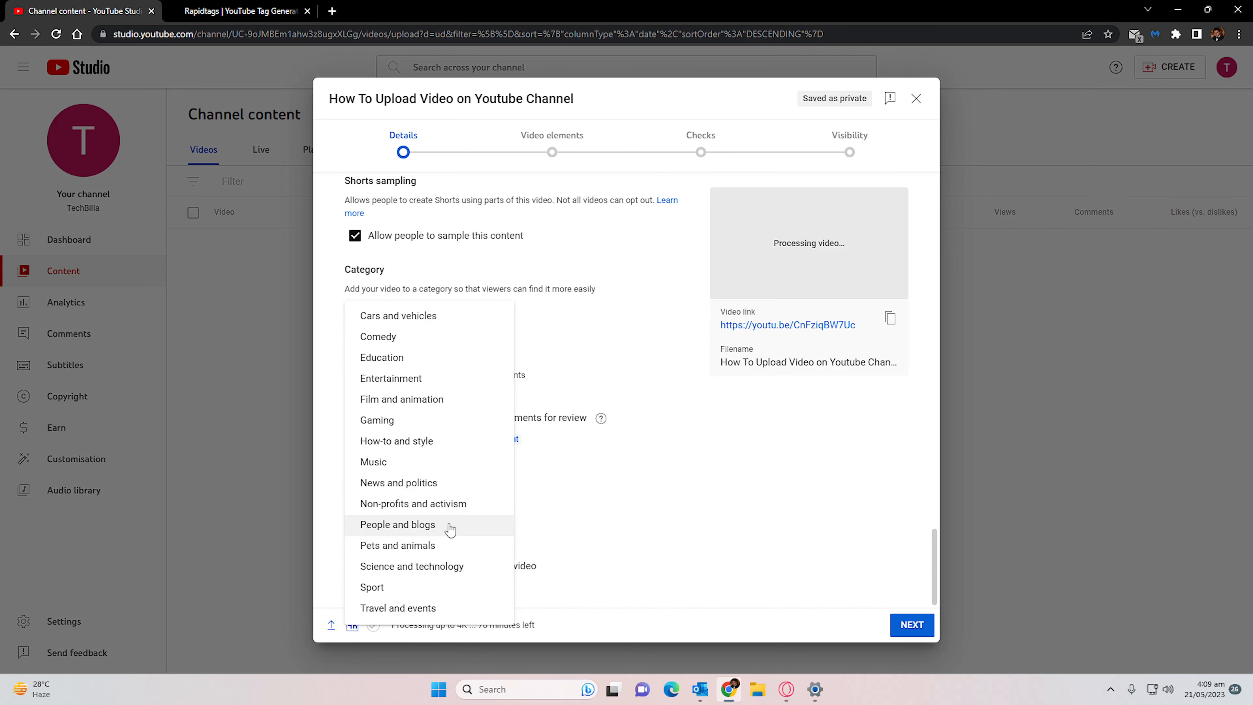
left_click(445, 567)
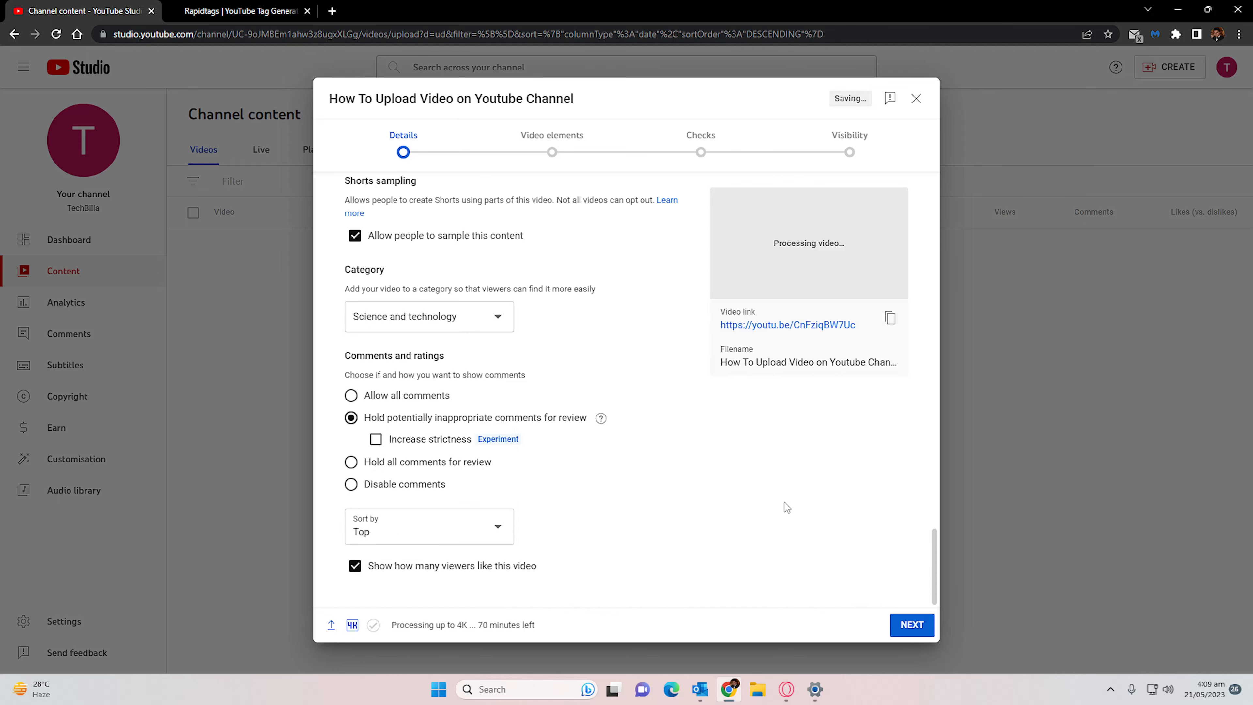
scroll(787, 507, "up", 15)
scroll(787, 507, "down", 8)
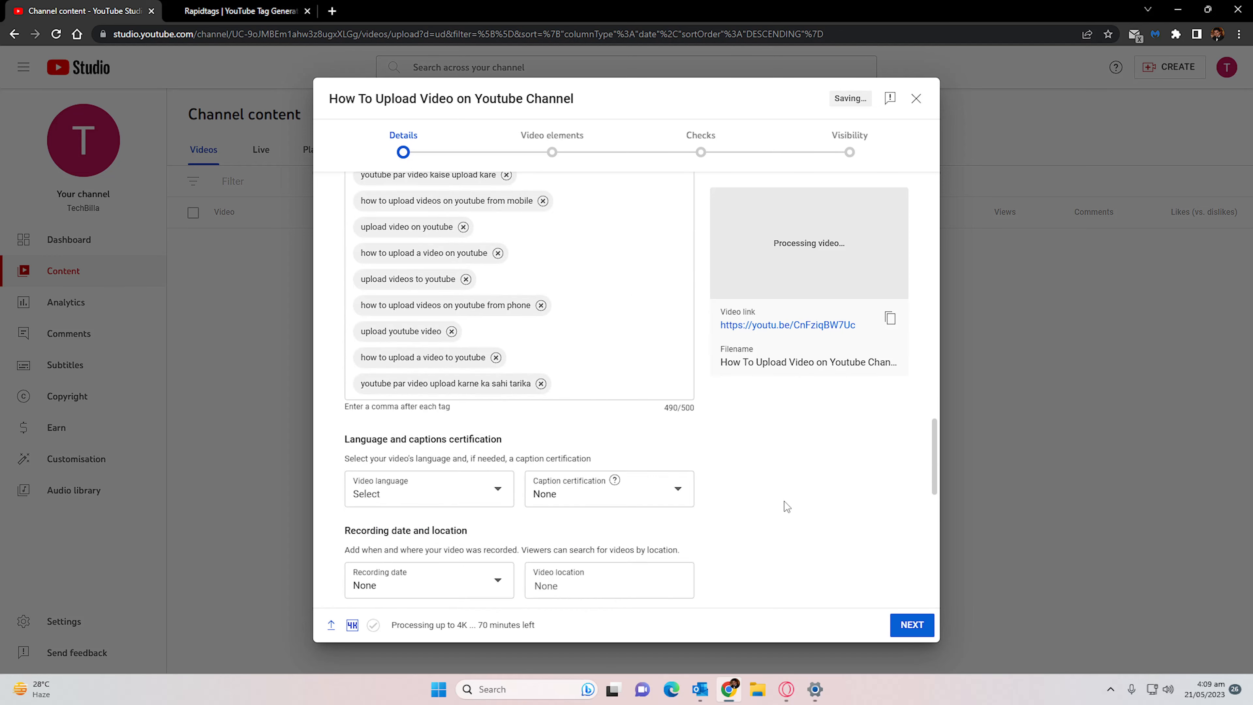
scroll(784, 502, "down", 10)
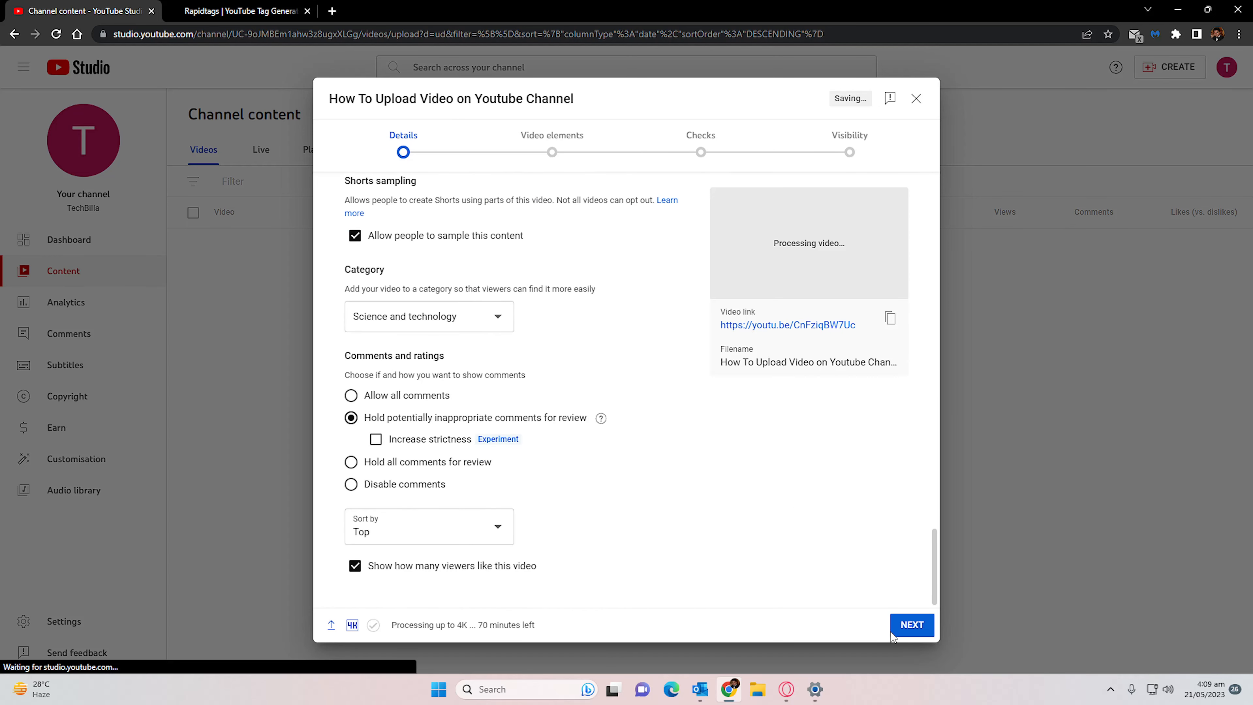
- Advance past the video elements and checks stages to the visibility settings, dismissing the introductory tips
left_click(908, 636)
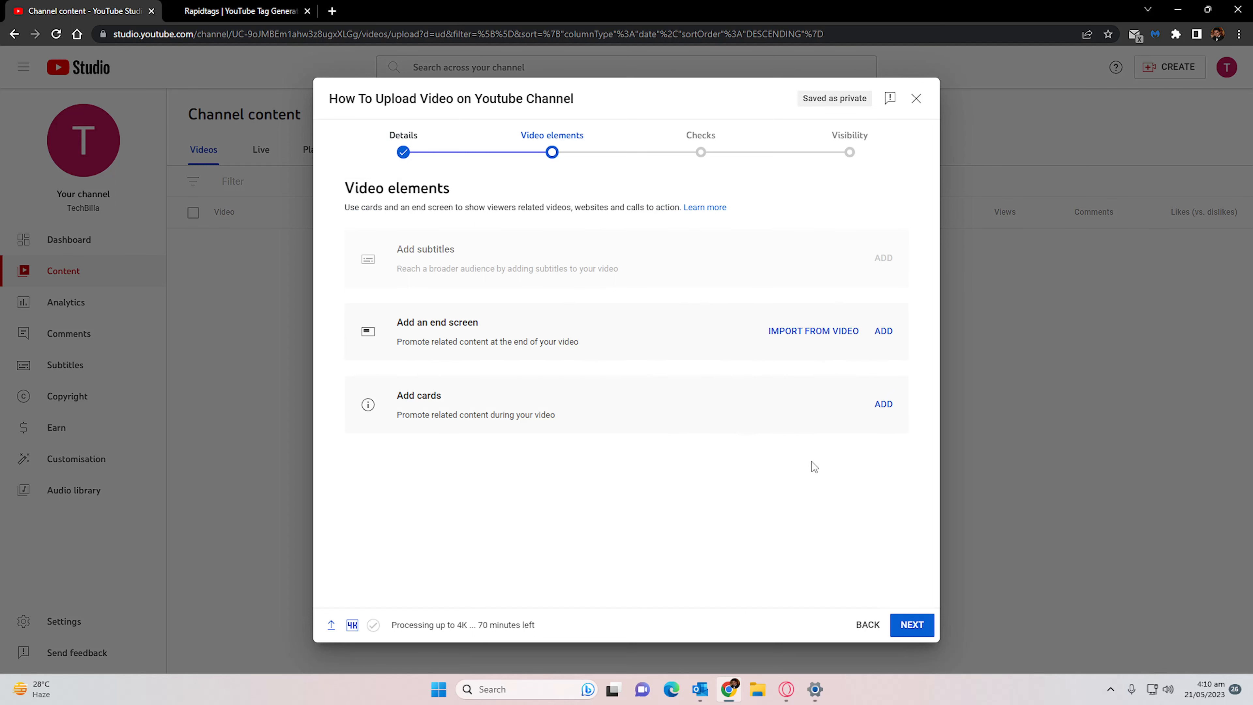
left_click(911, 632)
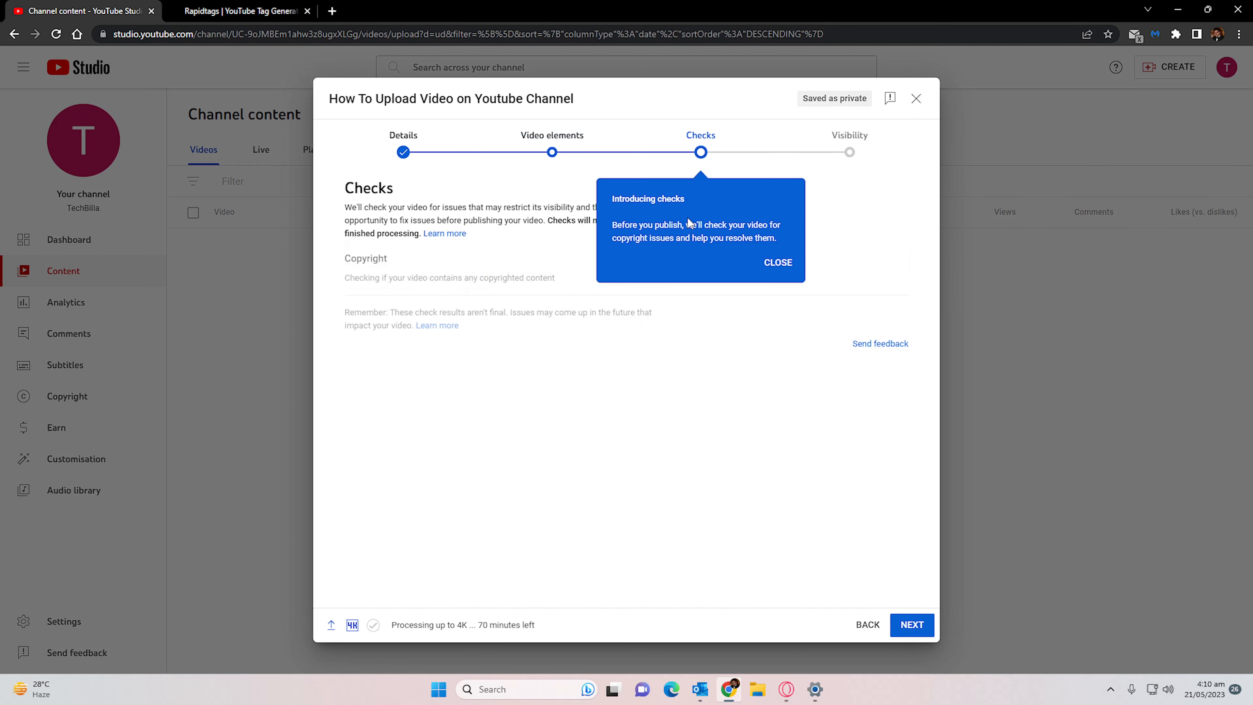
left_click(770, 262)
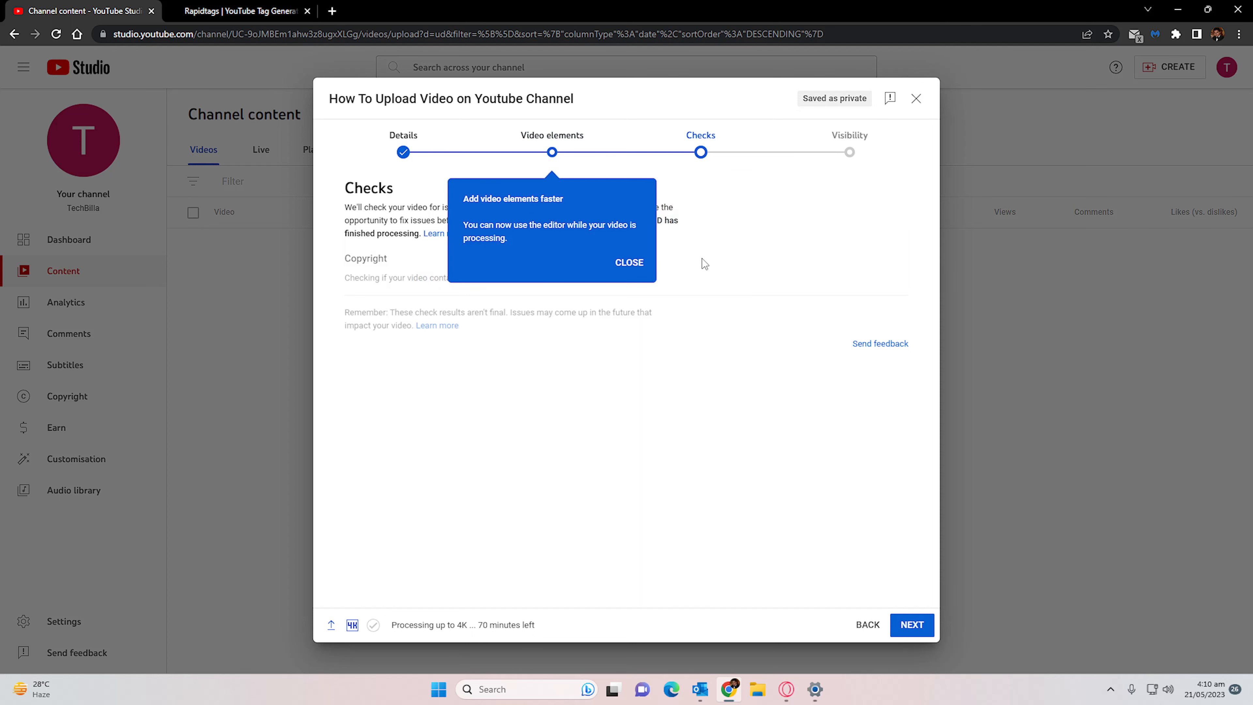
left_click(633, 263)
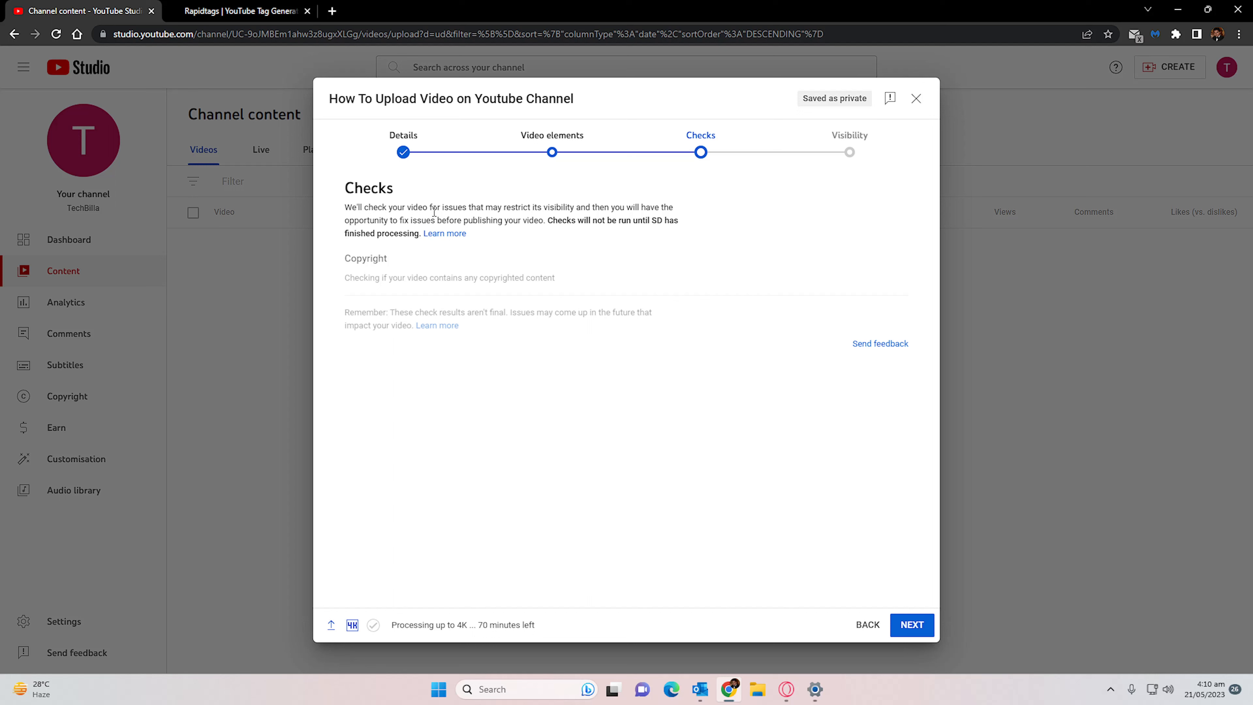
left_click(910, 624)
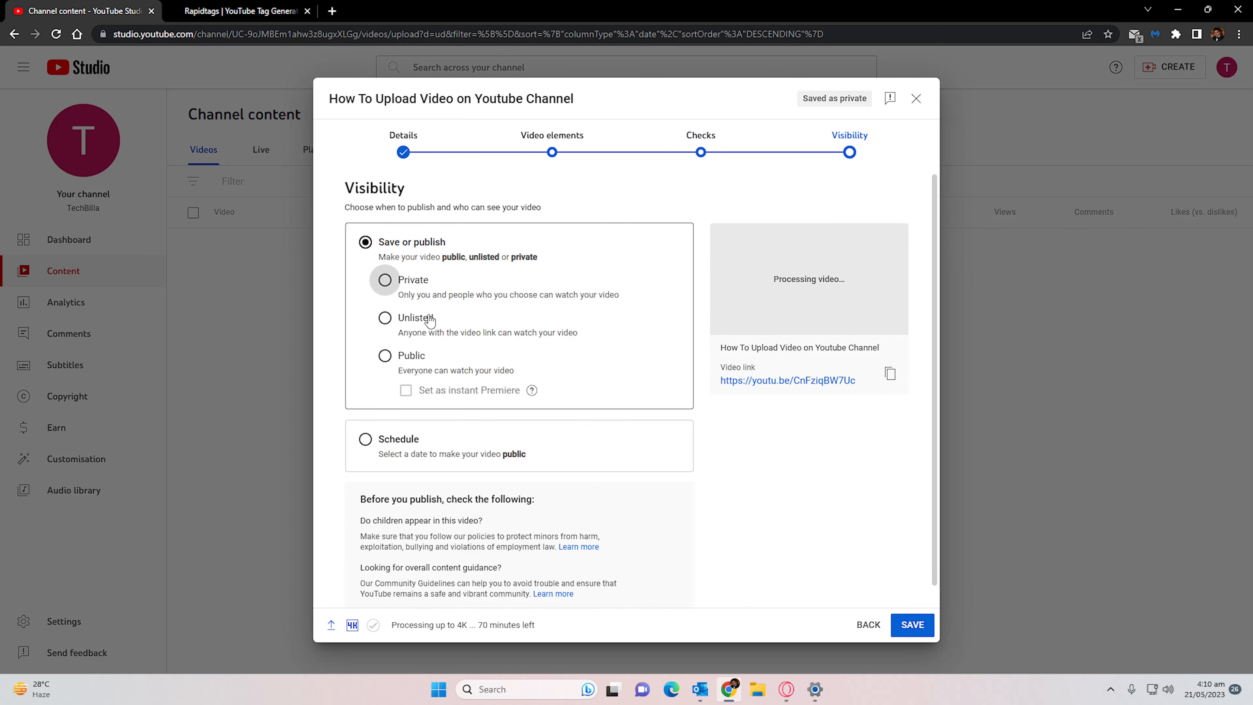
- Set the video's visibility to Public and review the pre-publish checklist
left_click(410, 356)
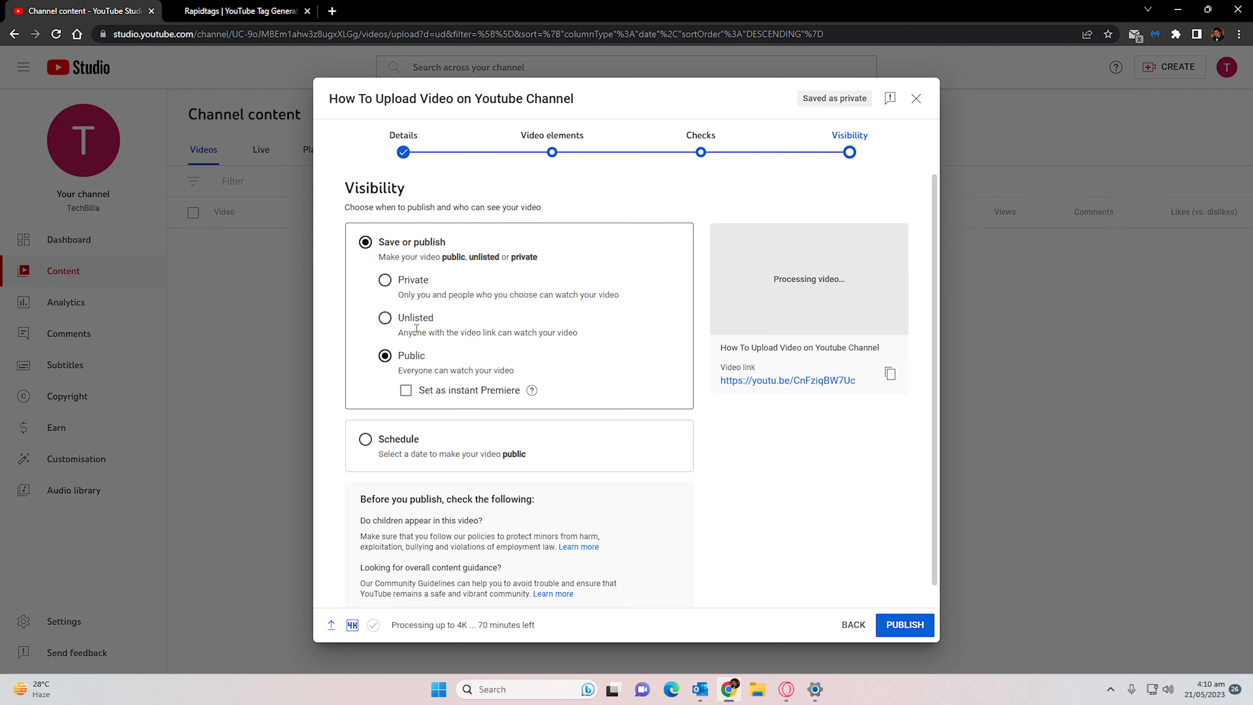
scroll(551, 392, "down", 1)
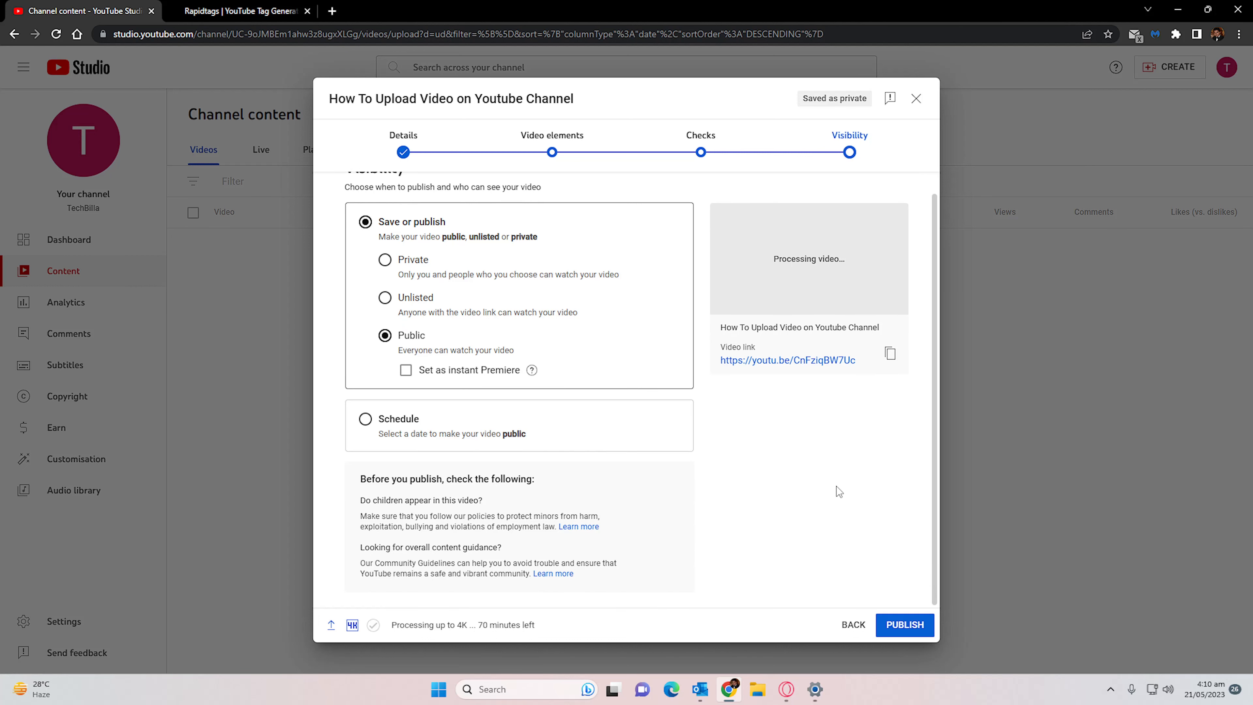
scroll(837, 485, "up", 1)
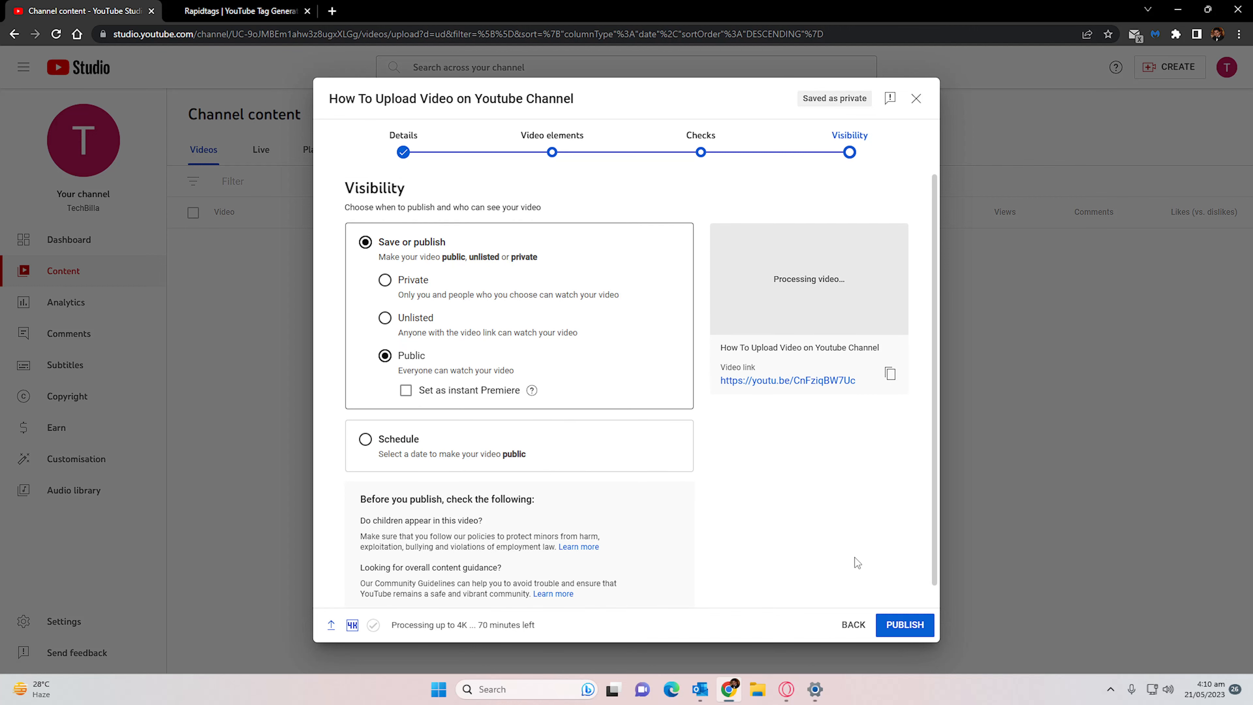
- Publish the video and dismiss the processing notice and the introductory tips on the channel content page
left_click(897, 626)
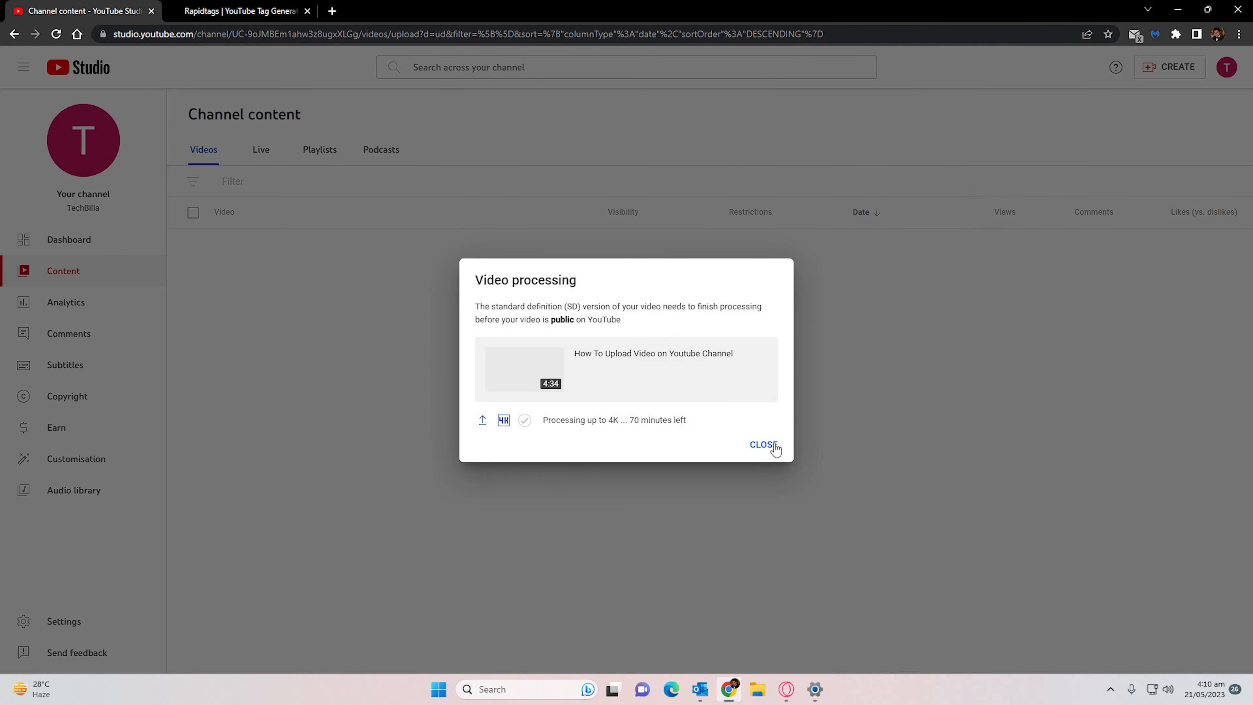
left_click(764, 445)
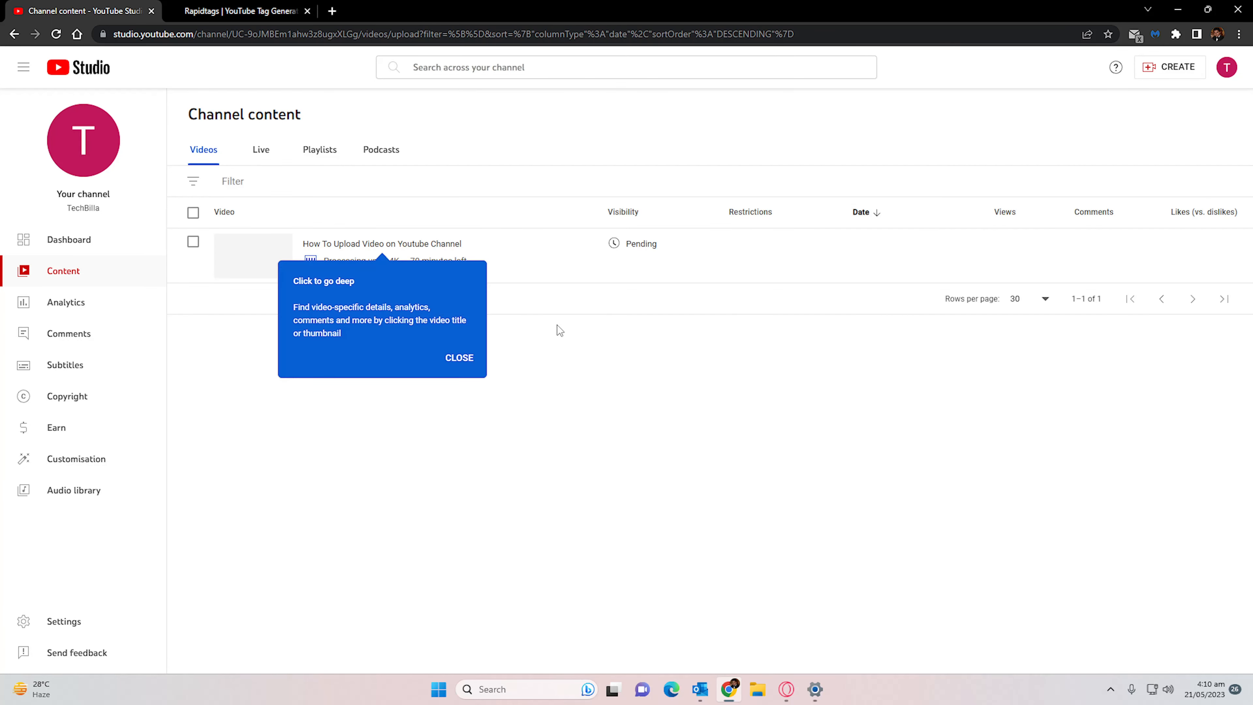
left_click(463, 360)
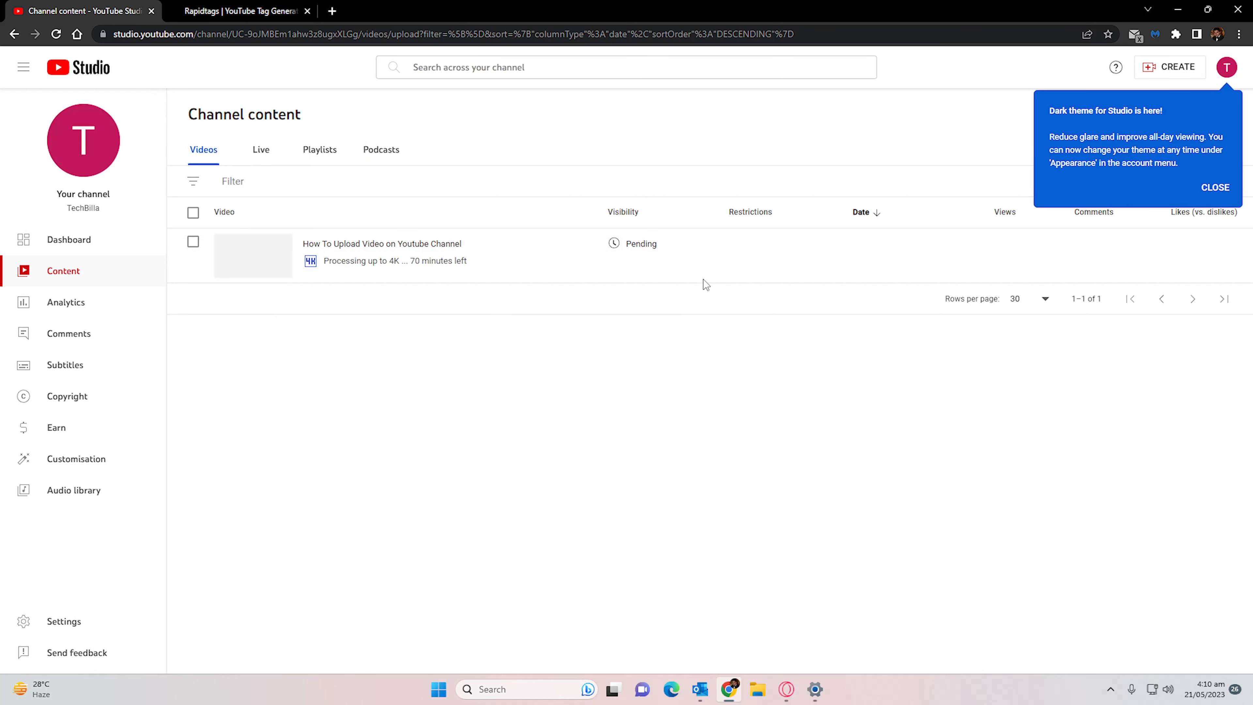
left_click(1216, 187)
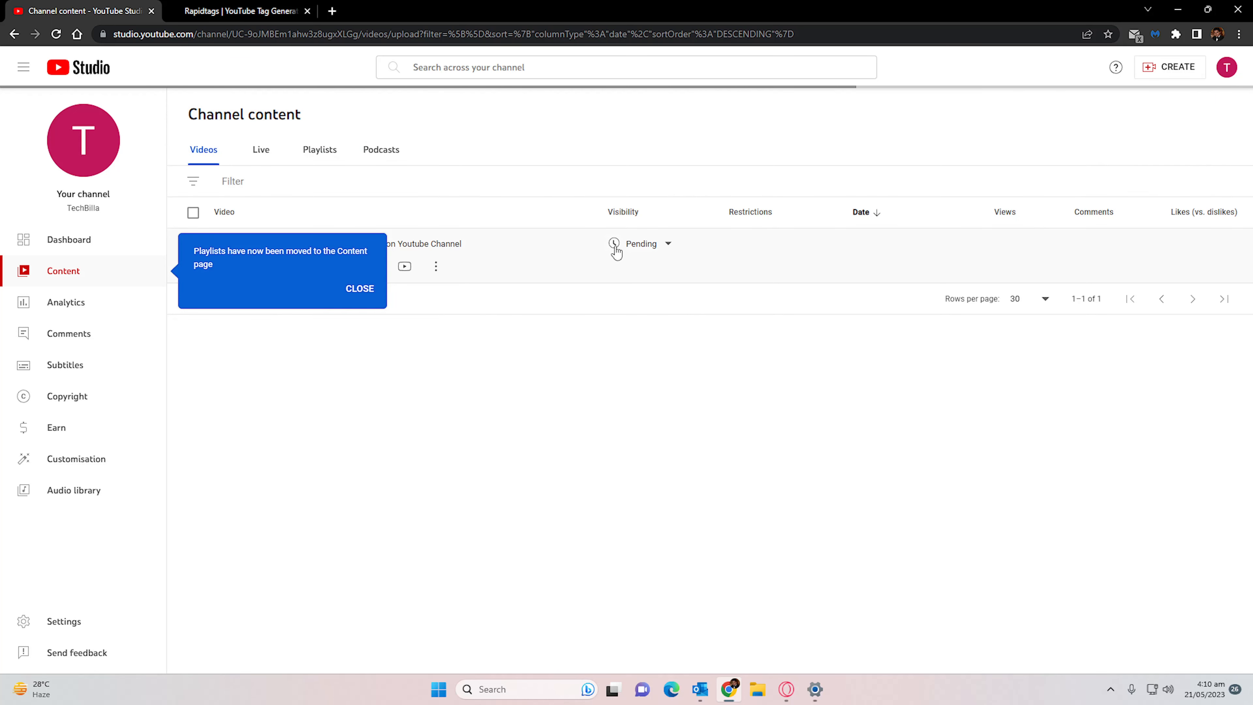
left_click(360, 289)
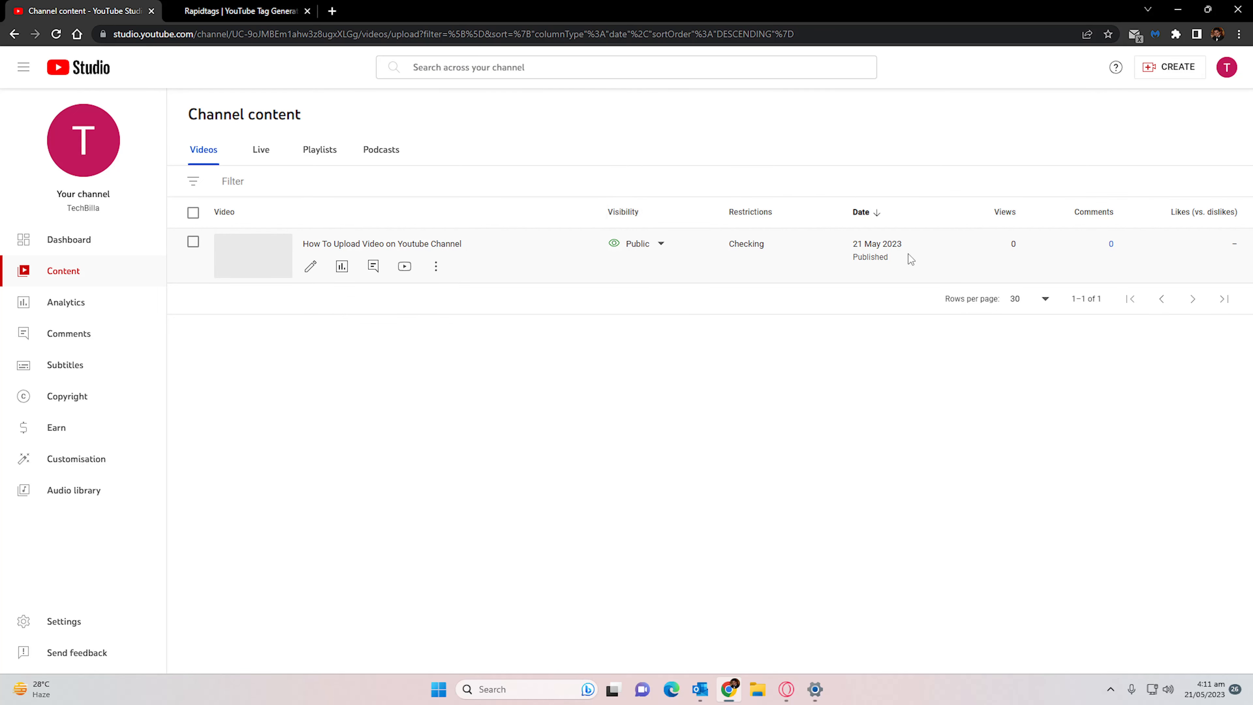
- Open the uploaded video's watch page through the link in its video details, closing the Rapidtags and video details tabs
middle_click(355, 243)
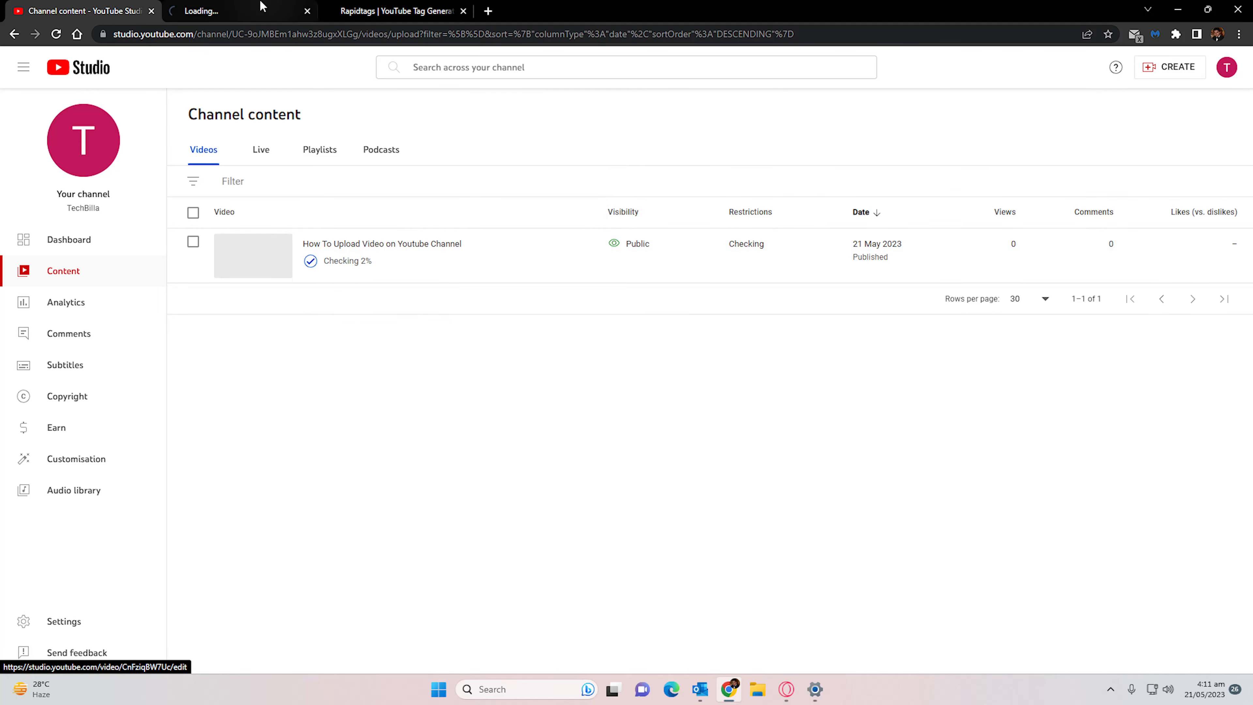
left_click(269, 6)
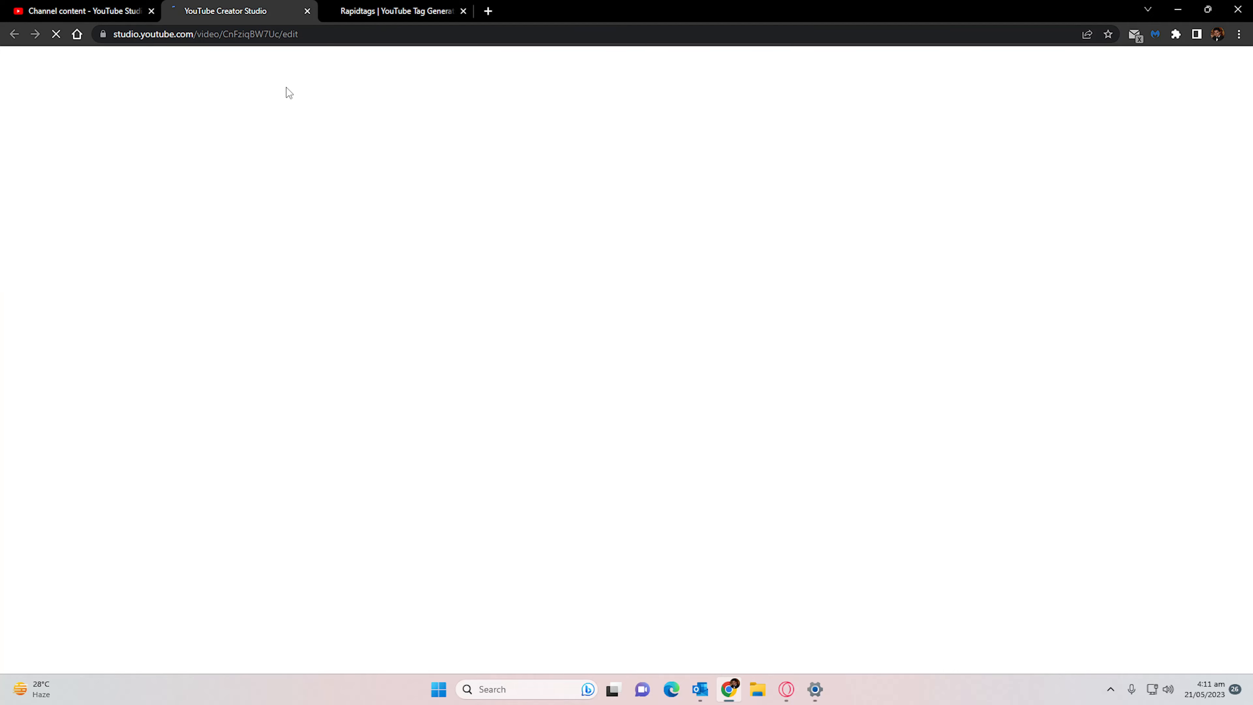
middle_click(367, 13)
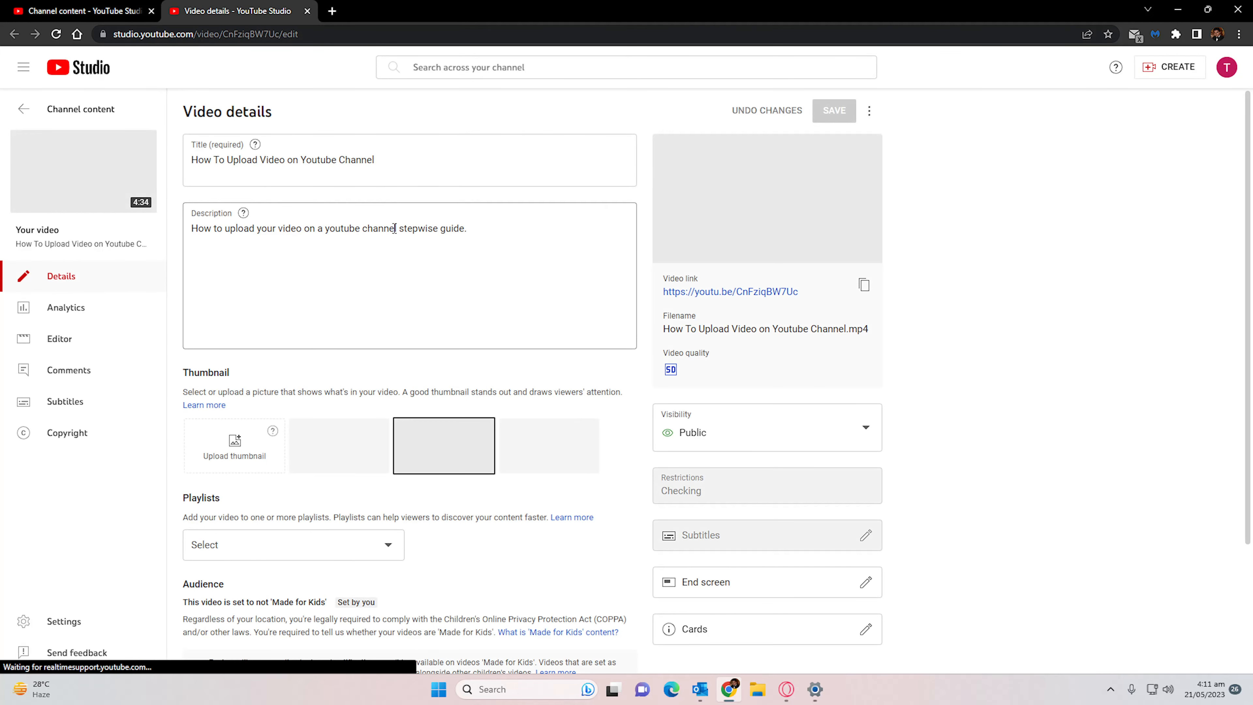
left_click(694, 292)
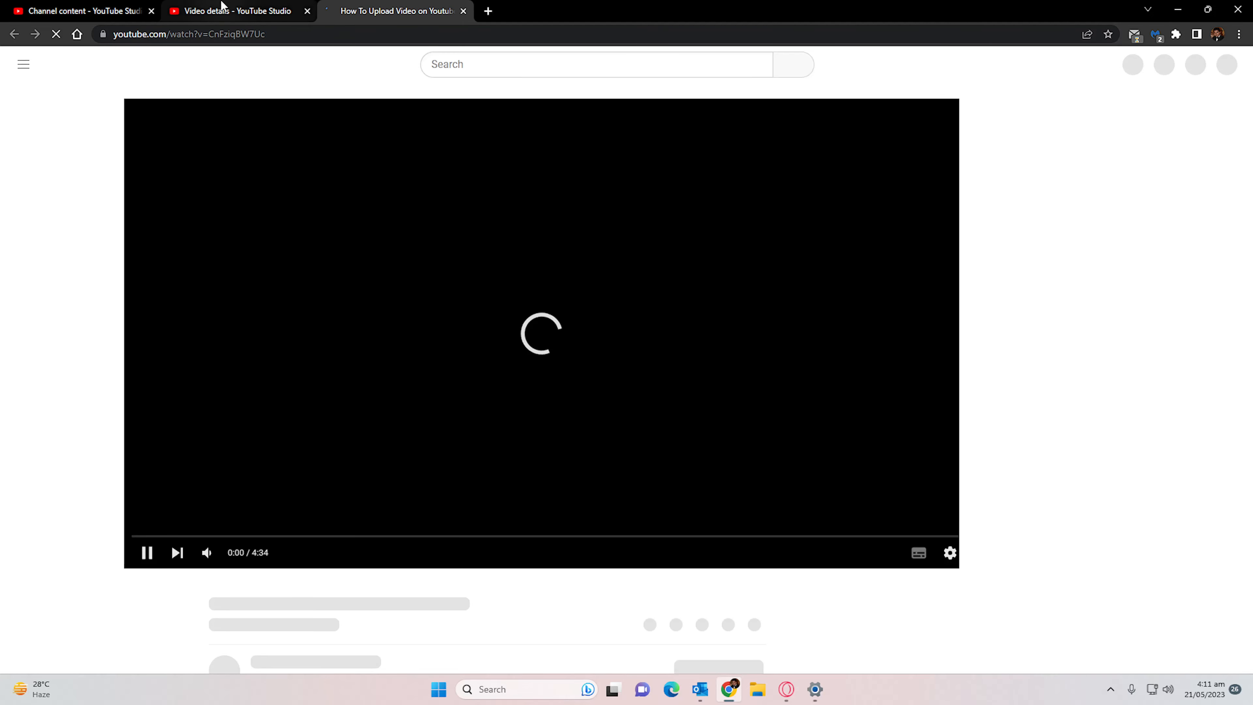
middle_click(222, 9)
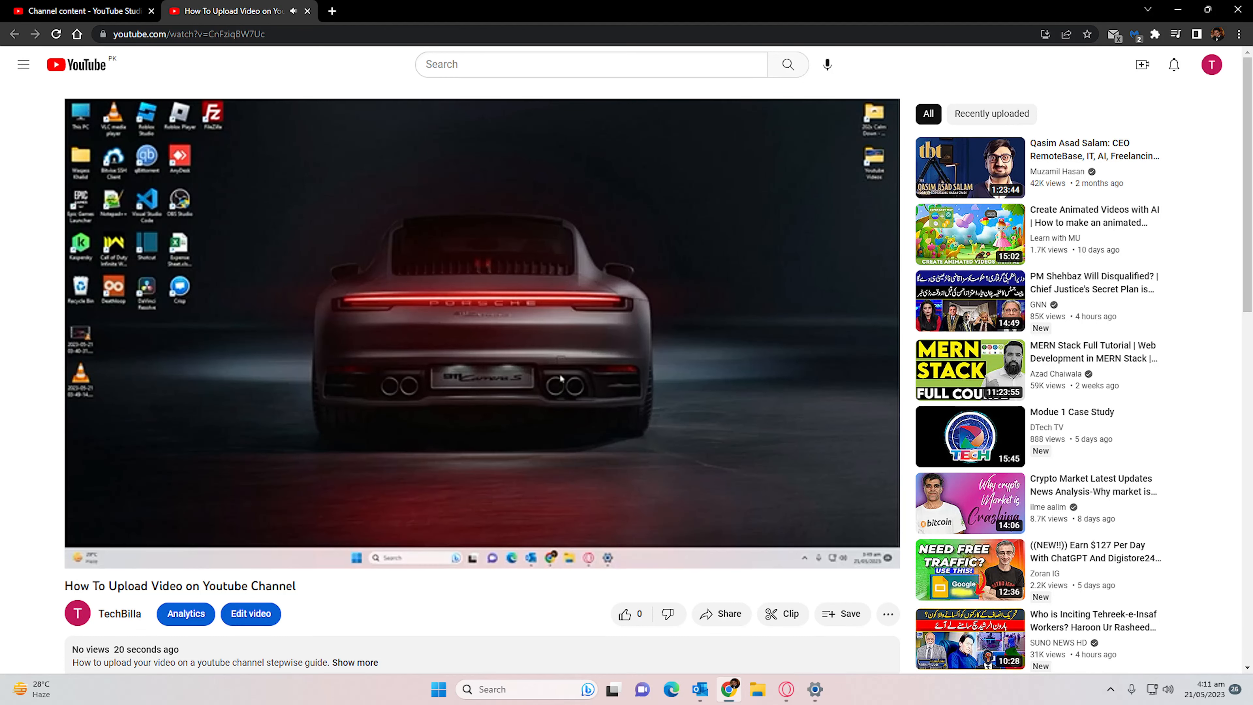
- Examine which playback quality options the published video offers in its player settings
left_click(783, 553)
left_click(833, 505)
left_click(755, 445)
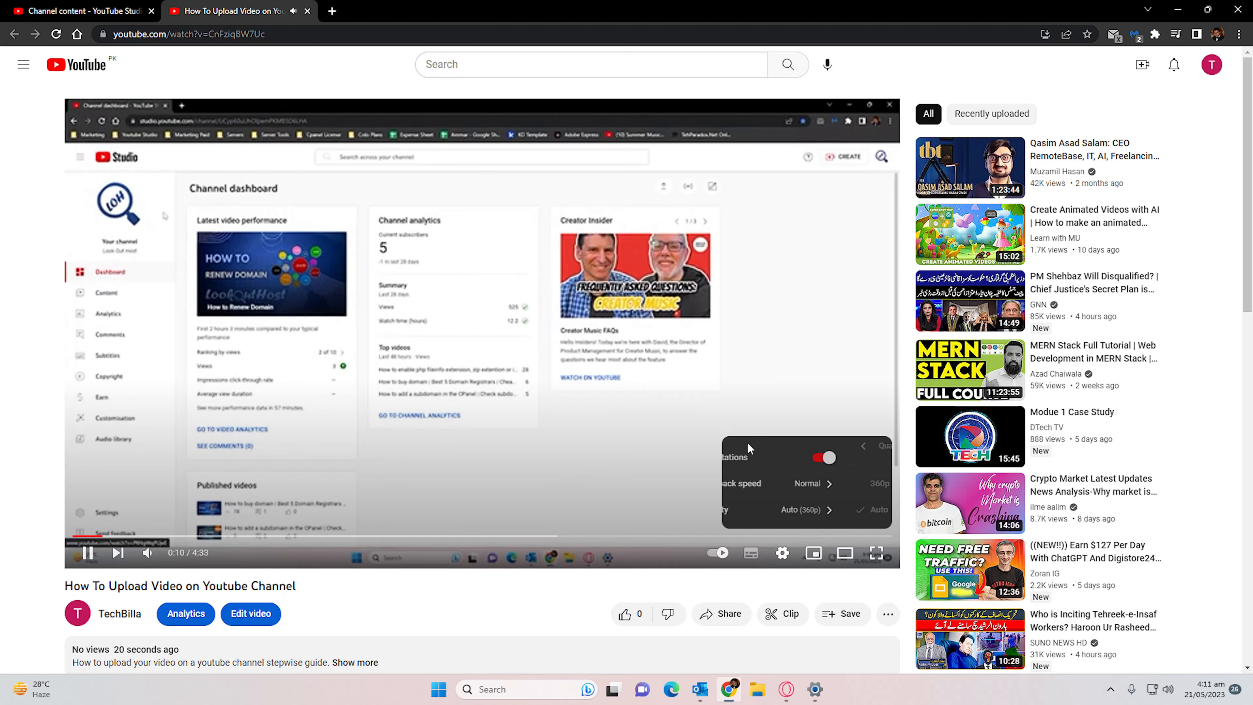
left_click(830, 514)
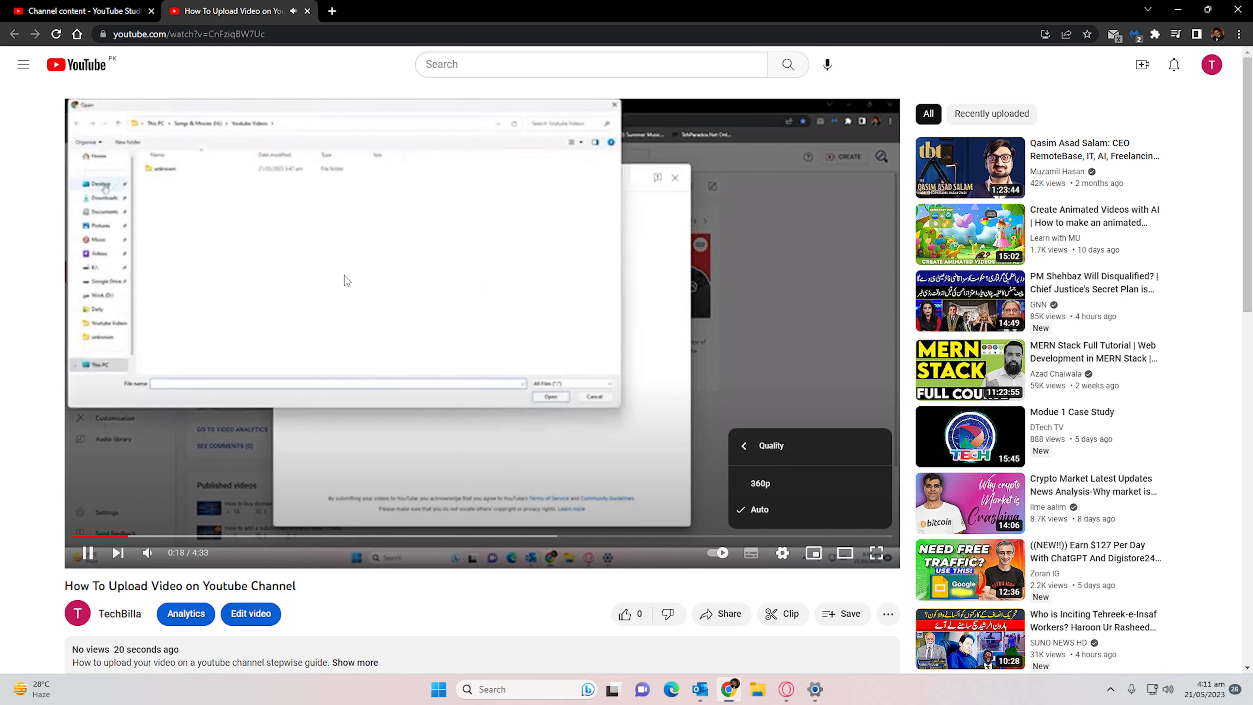
- Check the video's row in the channel content list and re-examine the quality options on its watch page
left_click(76, 5)
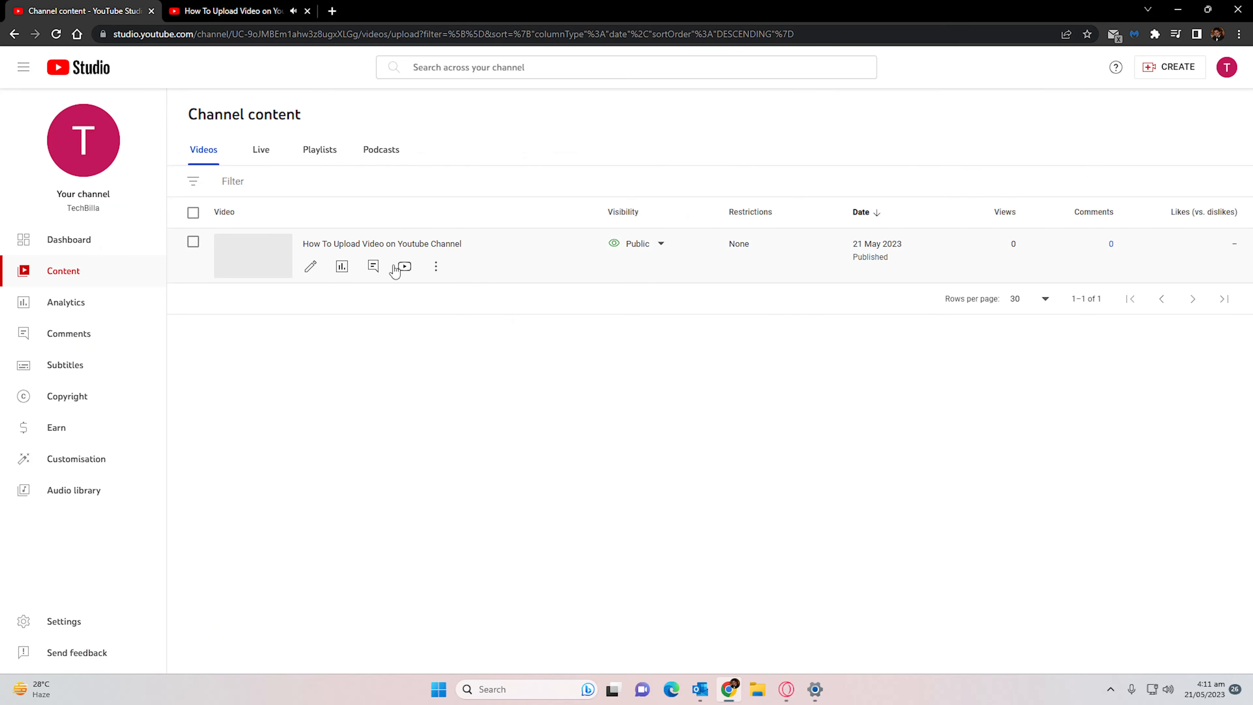
mouse_move(395, 284)
left_click(227, 10)
left_click(783, 553)
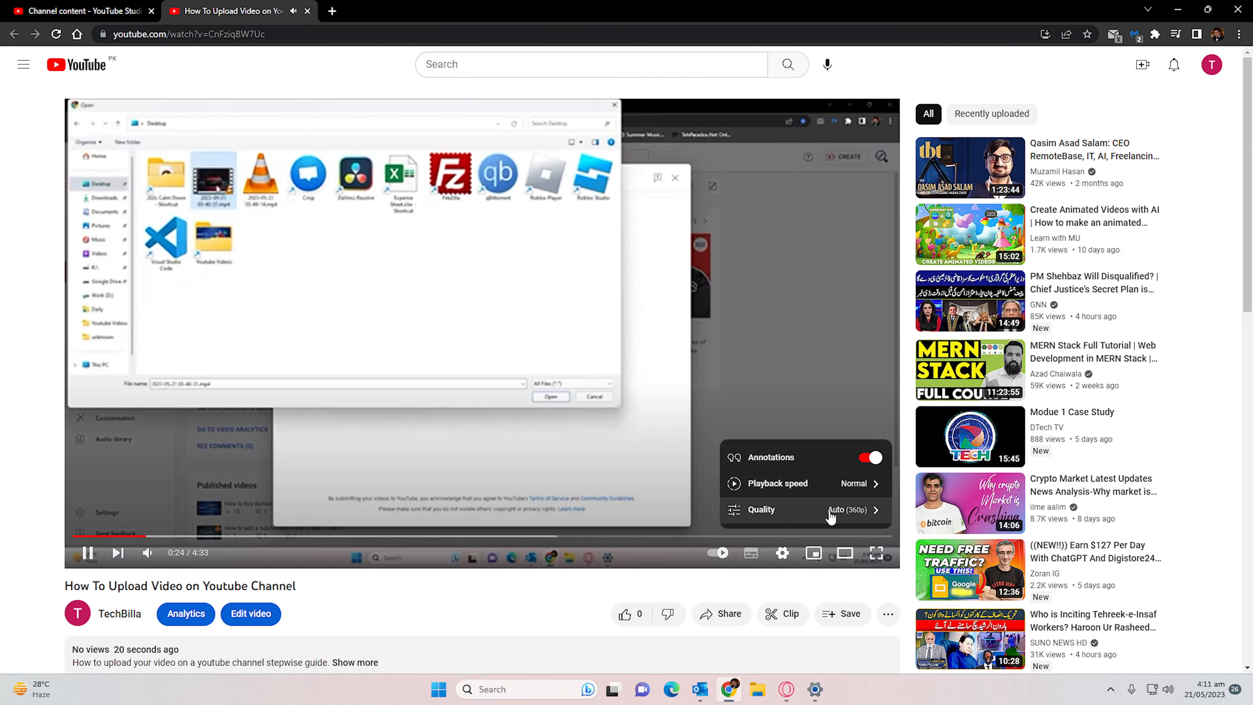
left_click(829, 509)
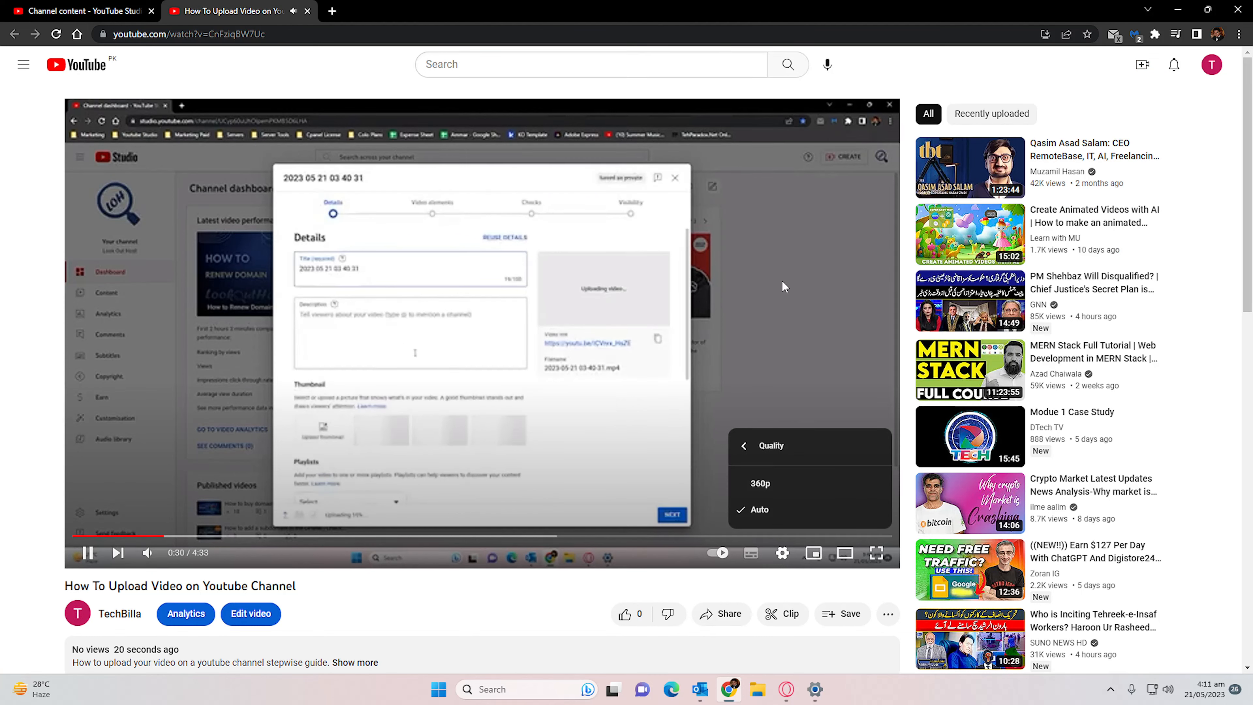
- Check the video's processing status and visibility in the channel content list and return to its watch page
left_click(37, 6)
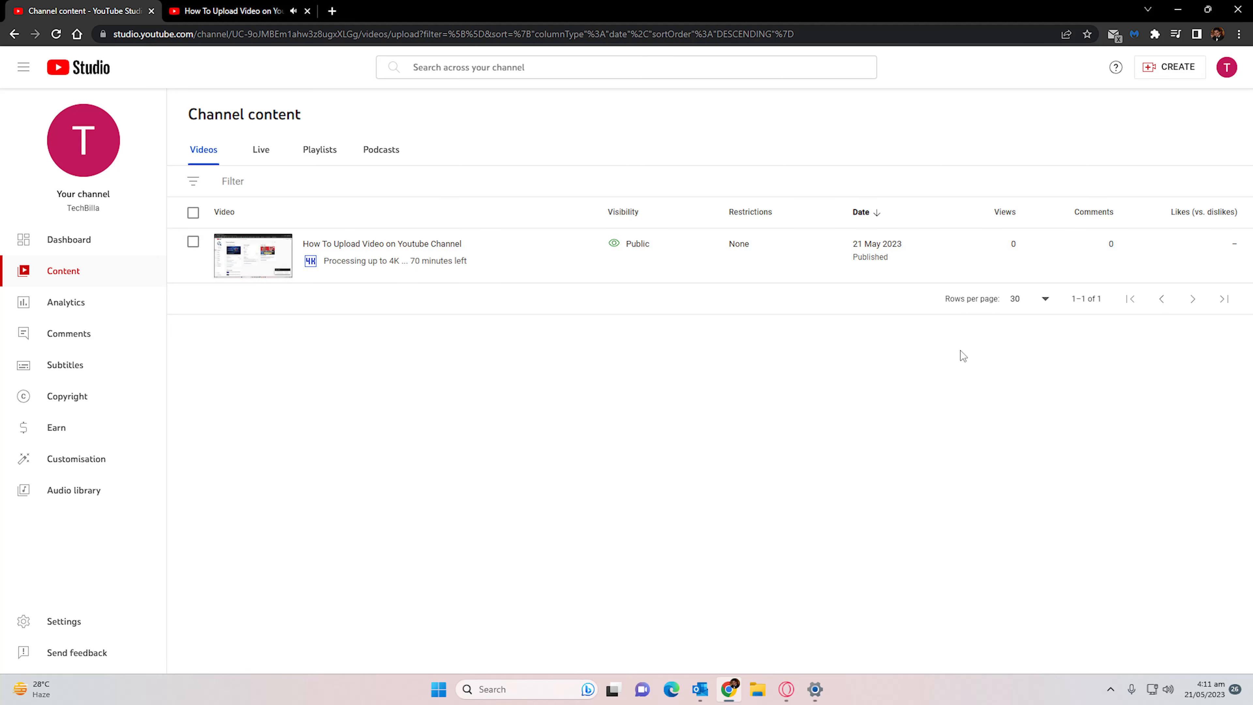
left_click(235, 13)
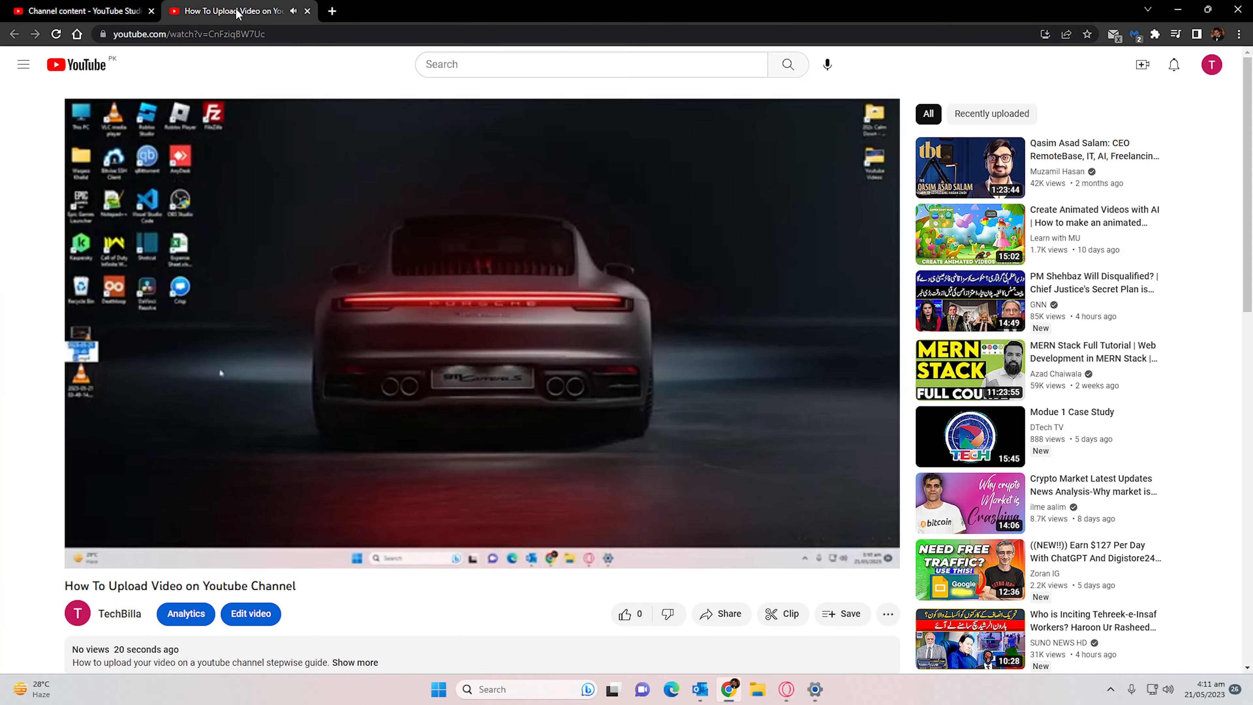
mouse_move(417, 358)
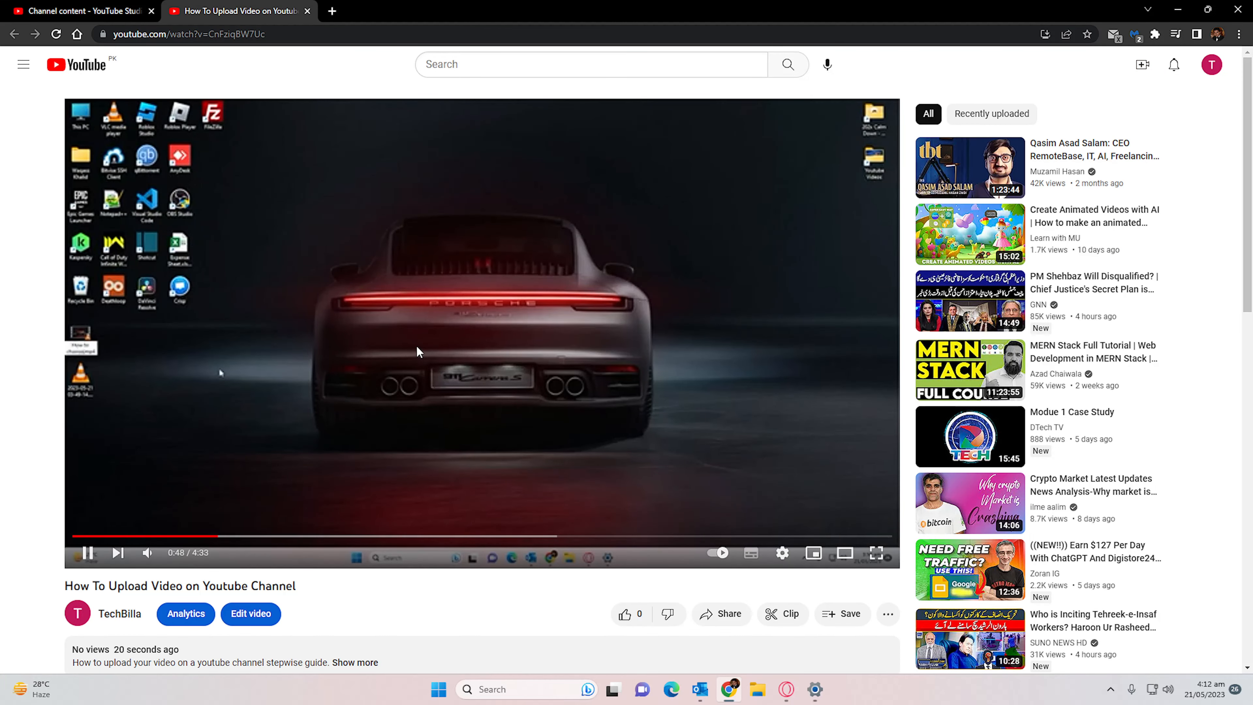